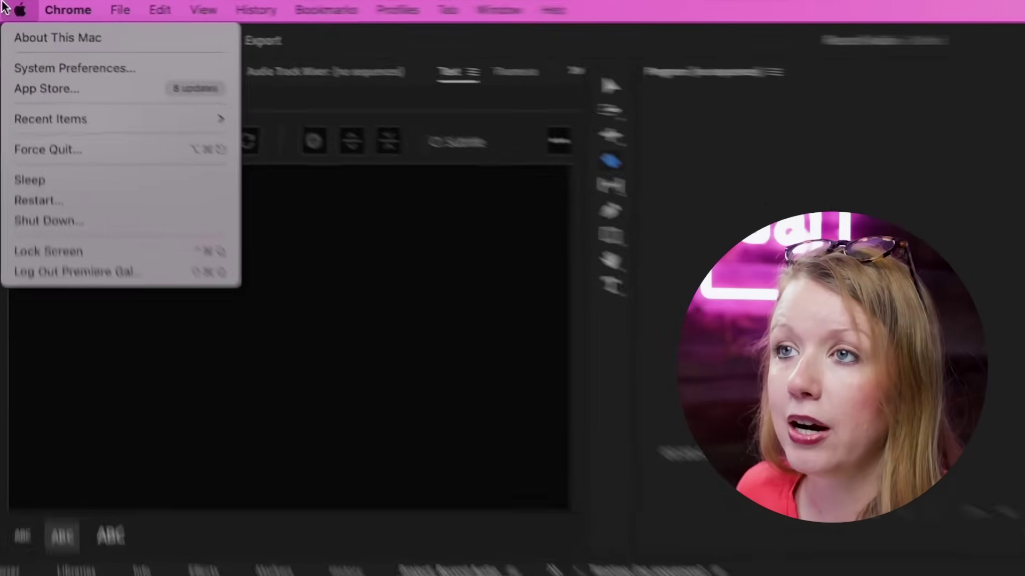
Step: Open System Preferences Sound input and set the RØDE NT-USB Mini volume to about 62%
{"action": "left_click", "coordinate": [66, 88]}
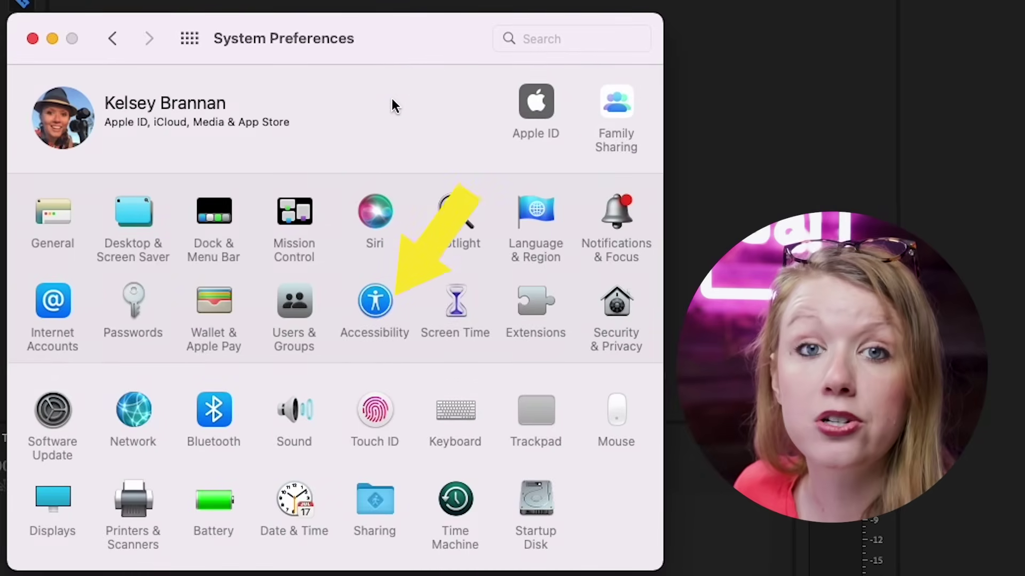
{"action": "left_click", "coordinate": [288, 419]}
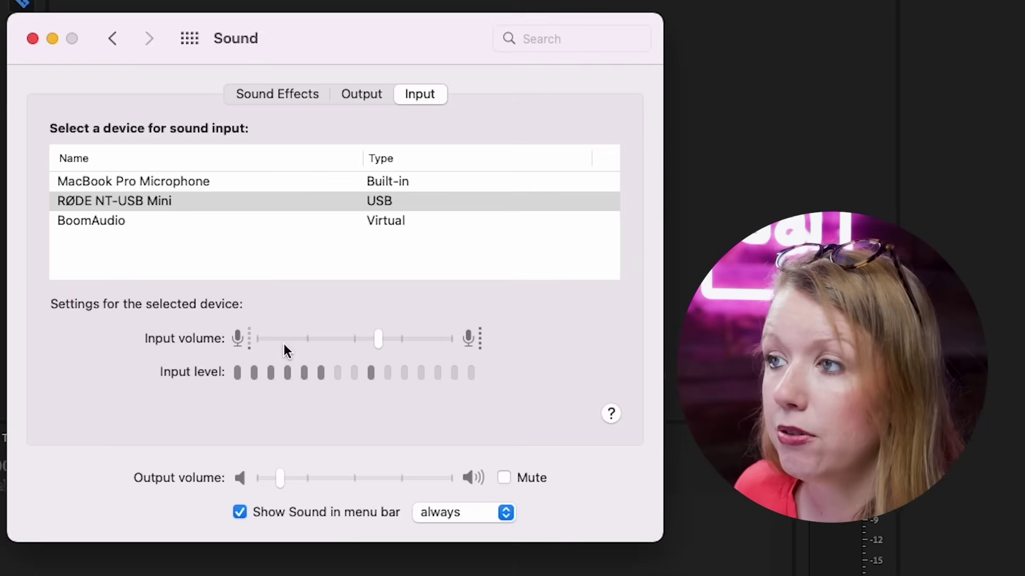
{"action": "mouse_move", "coordinate": [278, 349]}
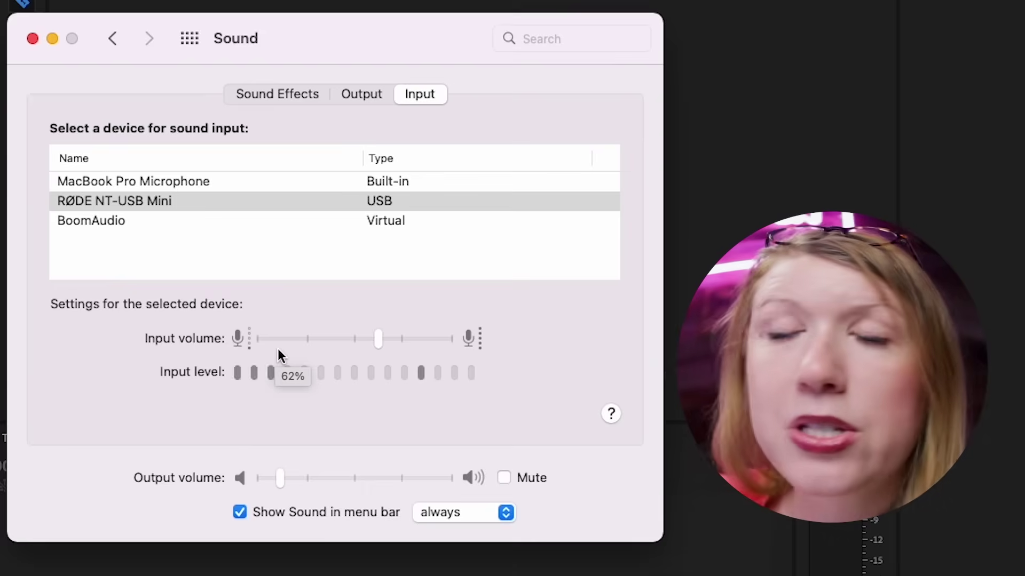
{"action": "left_click_drag", "start_coordinate": [378, 340], "coordinate": [309, 348]}
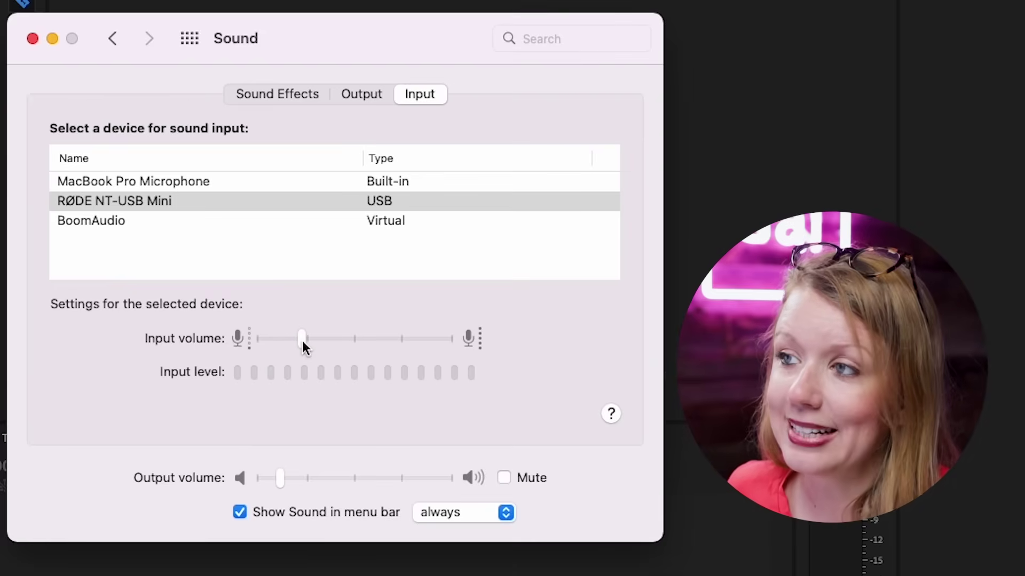
{"action": "left_click_drag", "start_coordinate": [302, 340], "coordinate": [379, 343]}
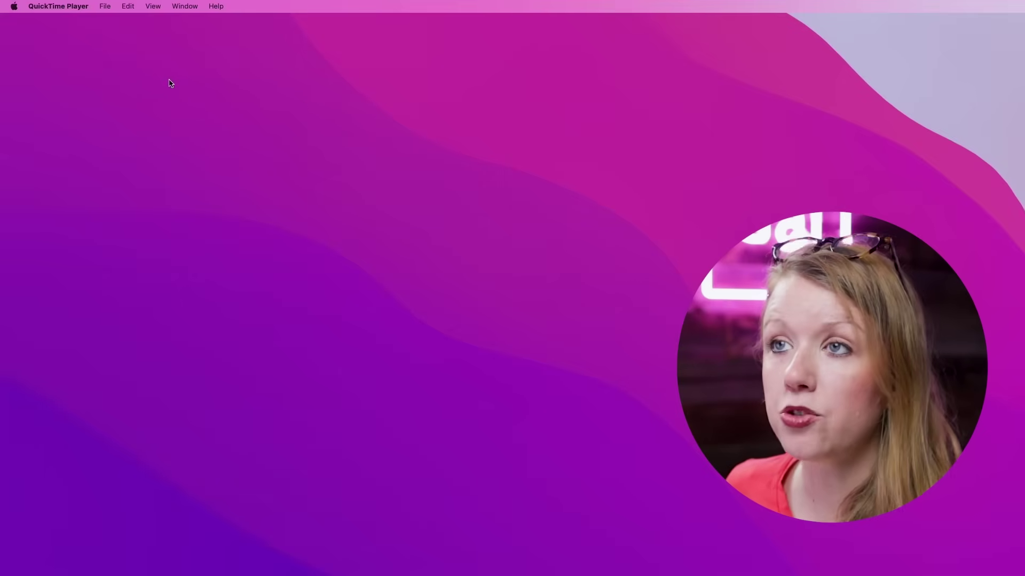
Step: Start a new QuickTime audio recording and confirm RØDE NT-USB Mini at High quality
{"action": "left_click", "coordinate": [105, 6]}
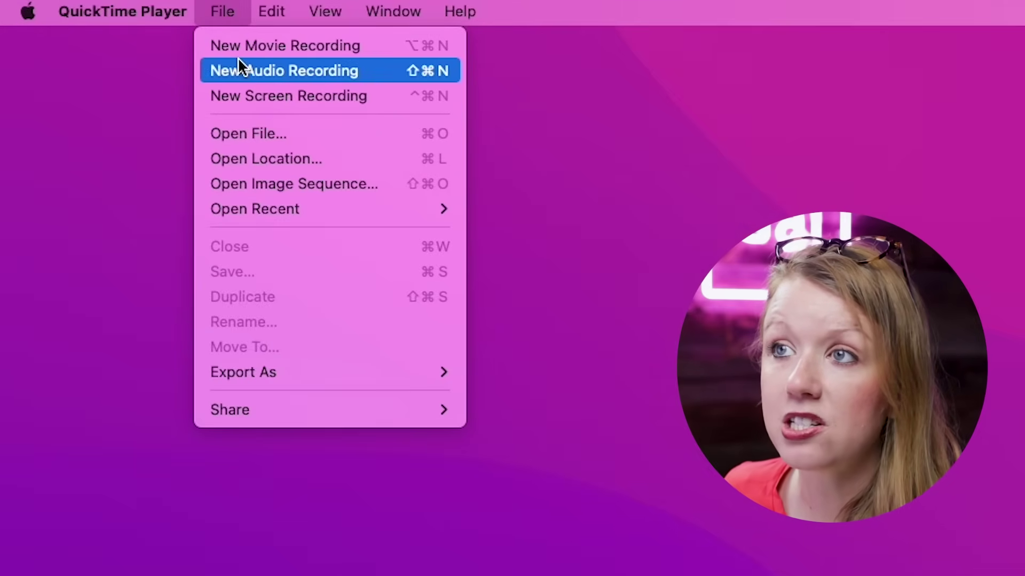
{"action": "left_click", "coordinate": [279, 70]}
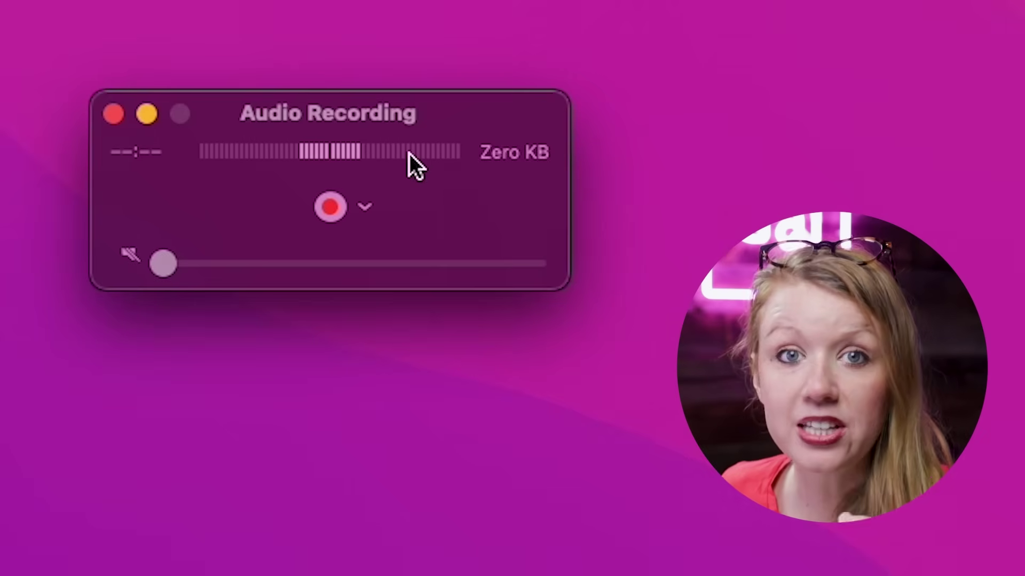
{"action": "left_click", "coordinate": [365, 209]}
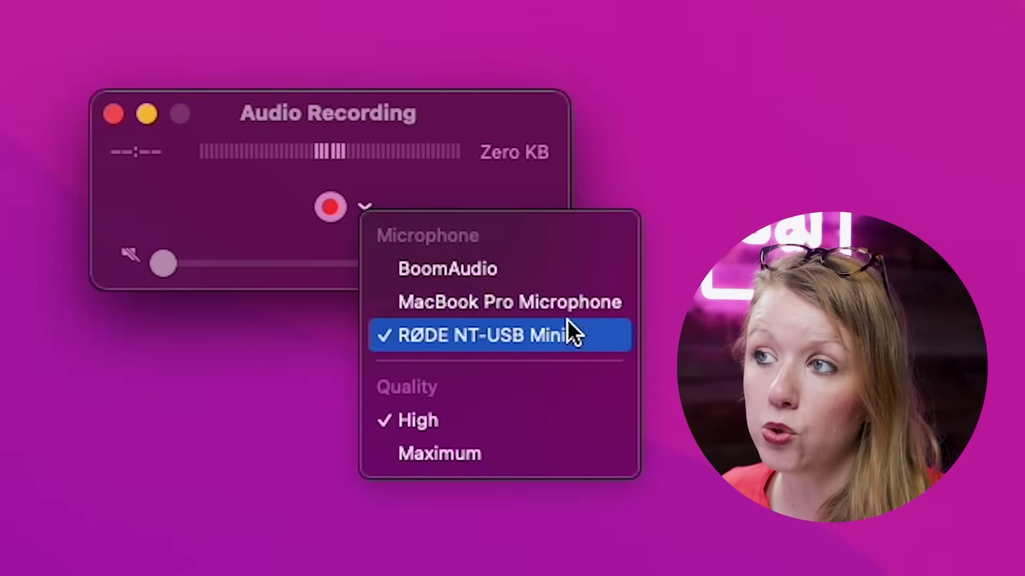
{"action": "left_click", "coordinate": [407, 194]}
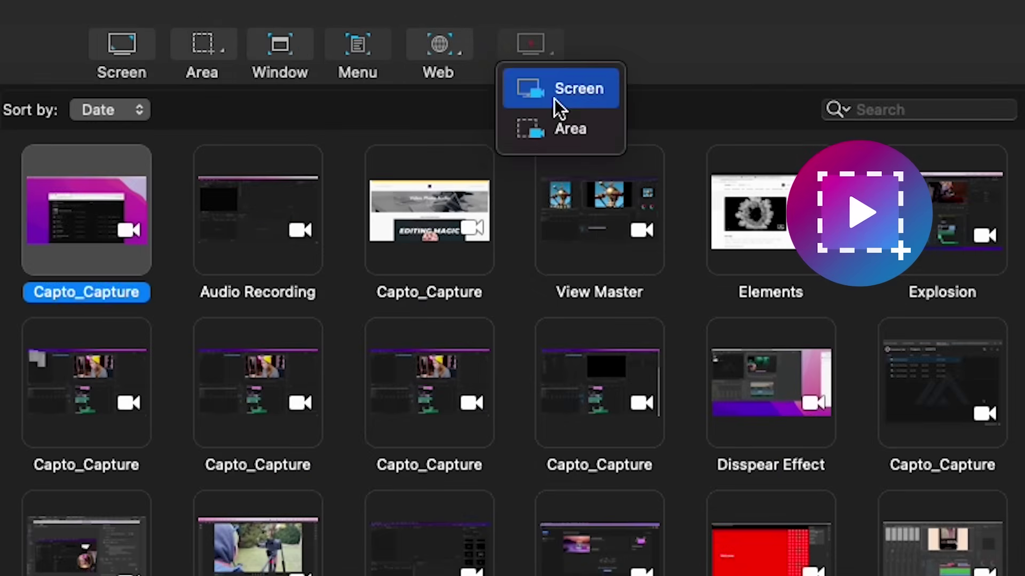
Step: Choose a Capto area recording with microphone recording on, using the RØDE NT-USB Mini
{"action": "left_click", "coordinate": [563, 128]}
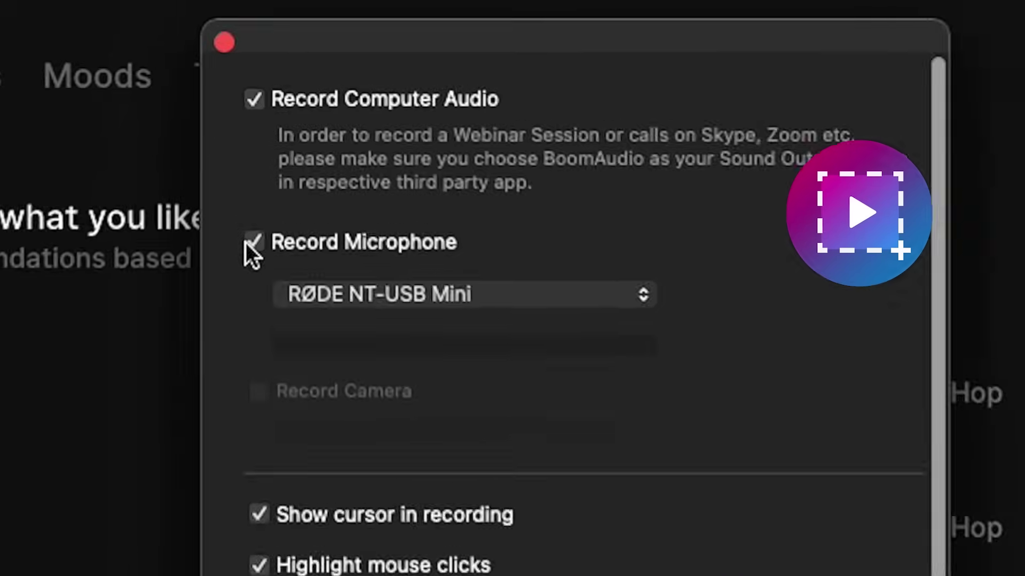
{"action": "left_click", "coordinate": [253, 142]}
{"action": "left_click", "coordinate": [254, 243]}
{"action": "left_click", "coordinate": [452, 302]}
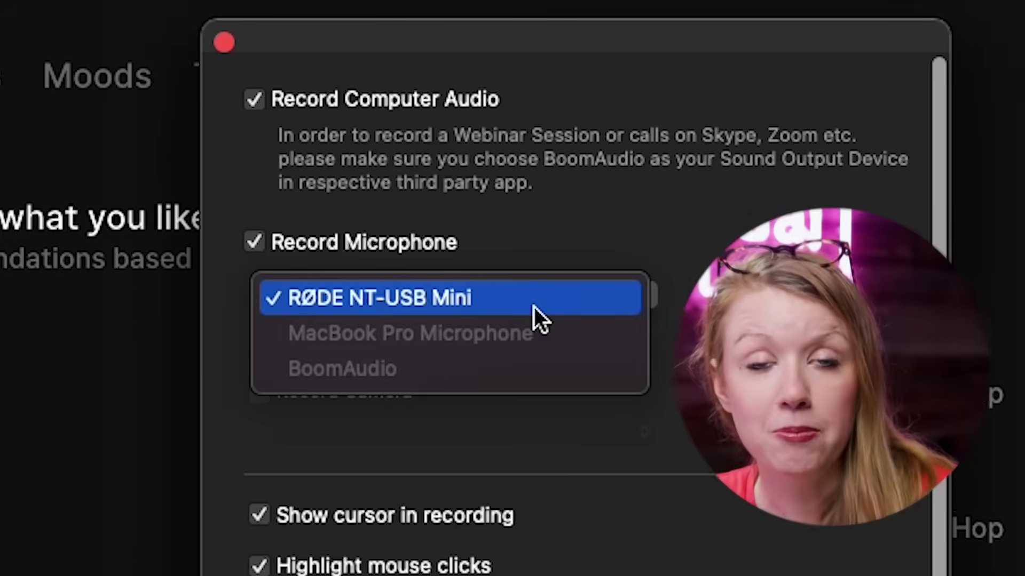
{"action": "left_click", "coordinate": [535, 306]}
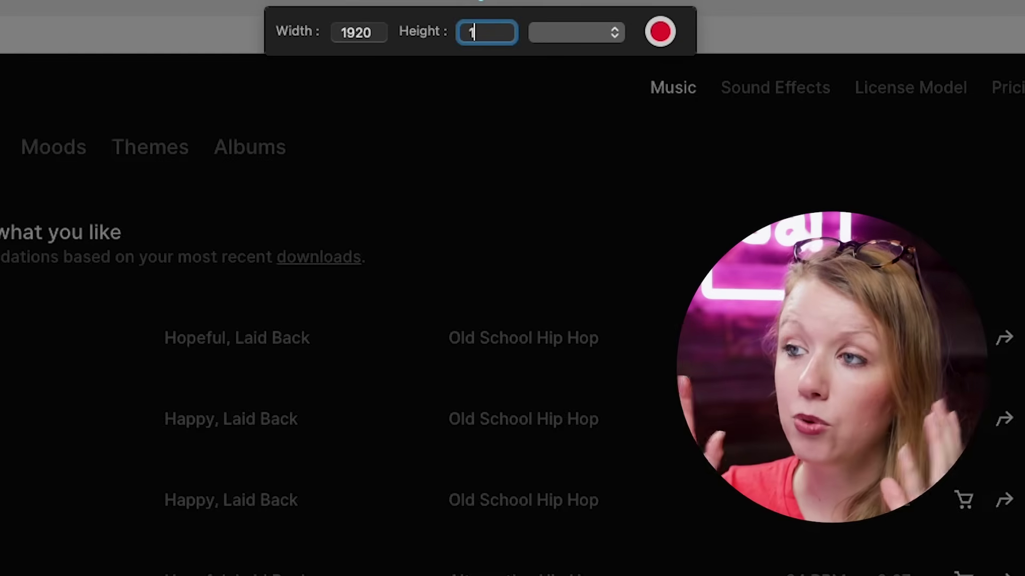
{"action": "type", "text": "1080"}
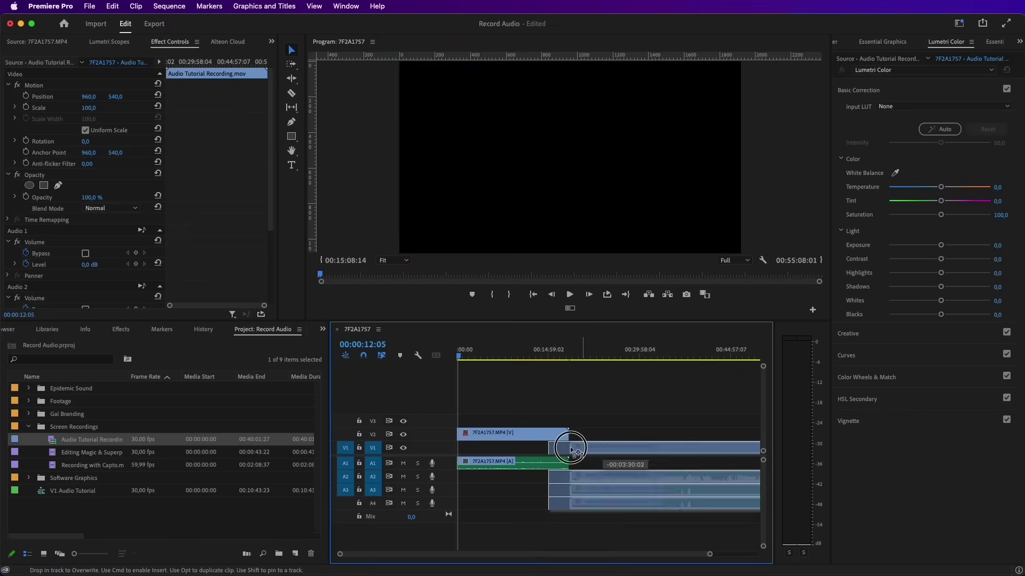
Step: Audio-sync Audio Tutorial Recording.mov with 7F2A1757.MP4 and mute the camera audio on A1
{"action": "left_click_drag", "start_coordinate": [481, 448], "coordinate": [480, 448]}
{"action": "left_click_drag", "start_coordinate": [522, 408], "coordinate": [596, 524]}
{"action": "left_click", "coordinate": [135, 6]}
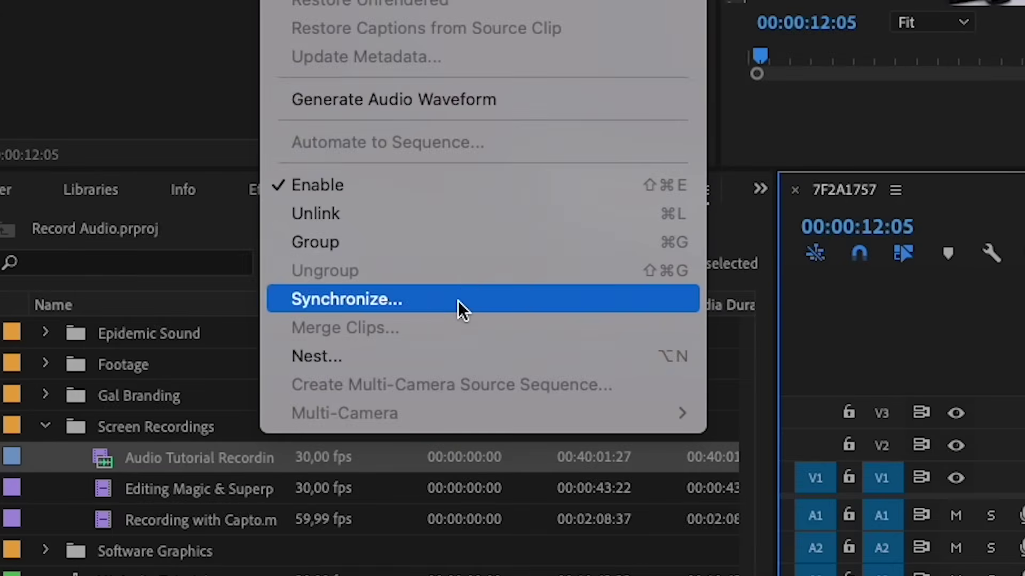
{"action": "left_click", "coordinate": [243, 365]}
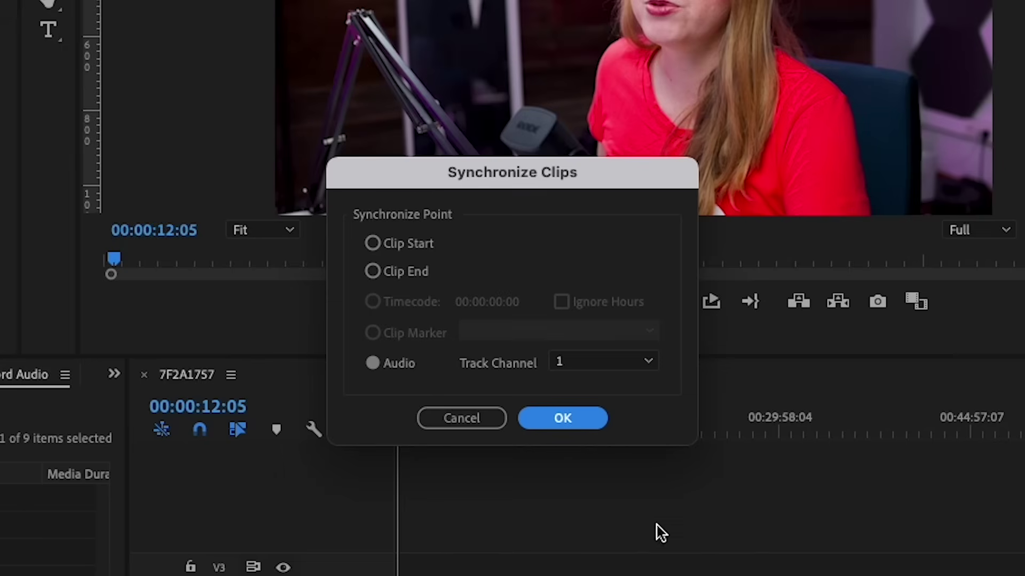
{"action": "left_click", "coordinate": [567, 414]}
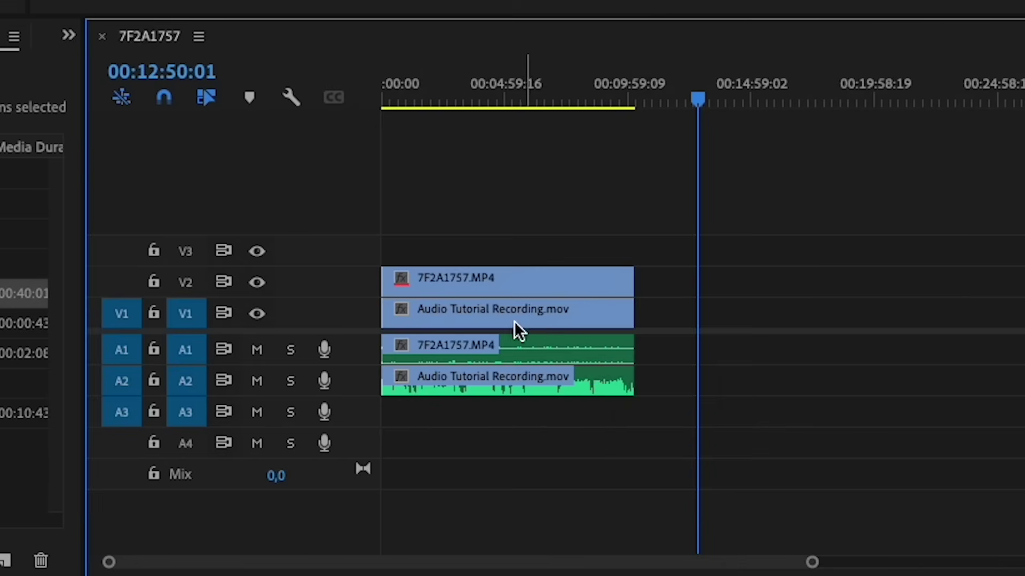
{"action": "left_click", "coordinate": [258, 350]}
{"action": "left_click", "coordinate": [494, 359]}
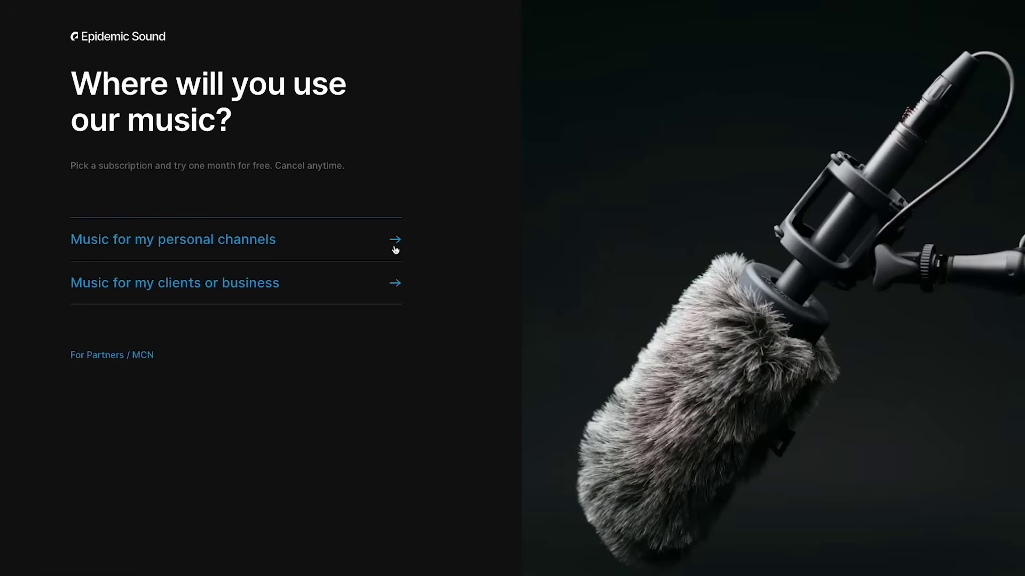
Step: Pick the personal channels plan, apply GAL50, and open the 'premiere gal' Editing Essentials playlist
{"action": "left_click", "coordinate": [394, 249]}
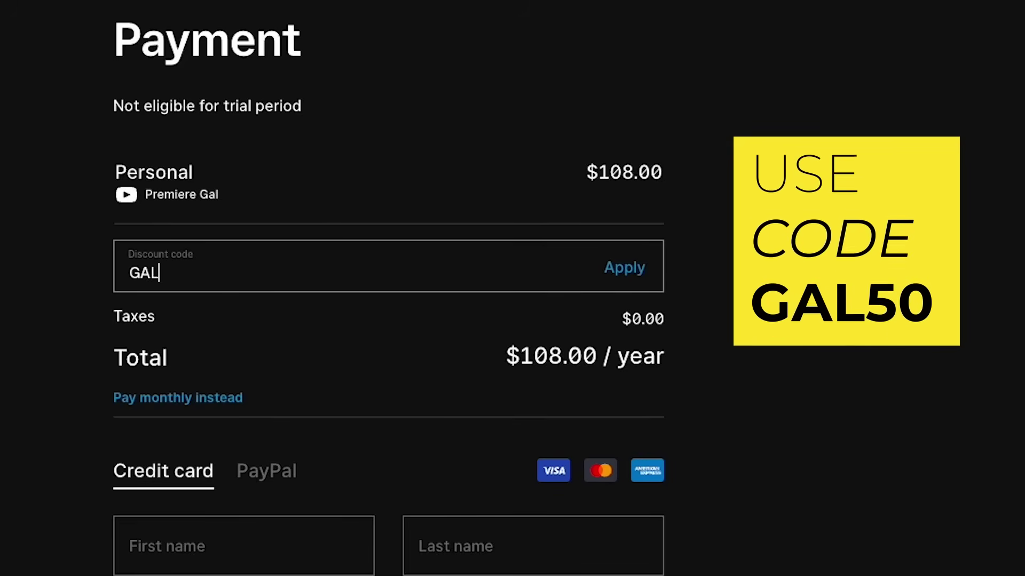
{"action": "left_click", "coordinate": [625, 271]}
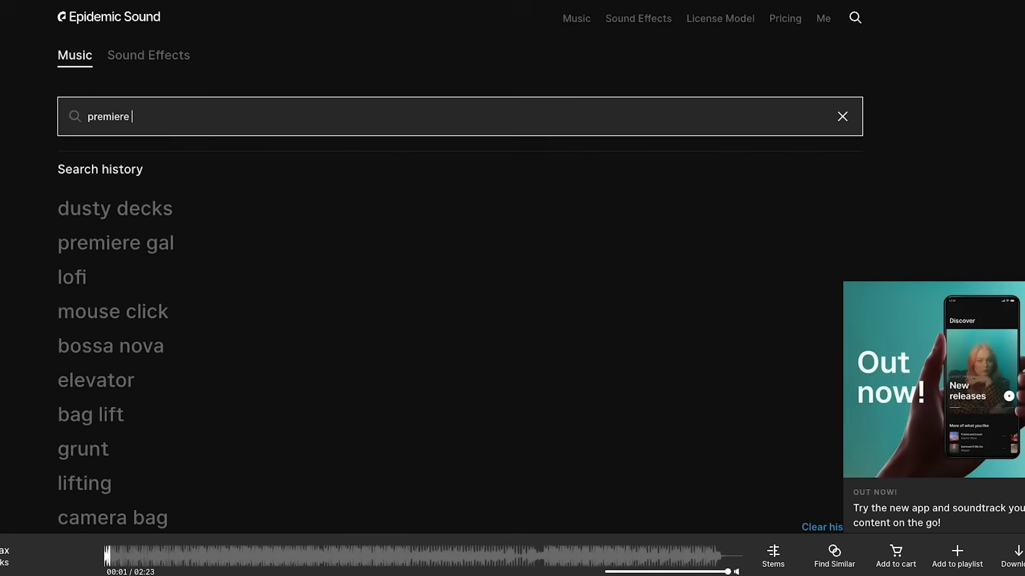
{"action": "key", "text": "Return"}
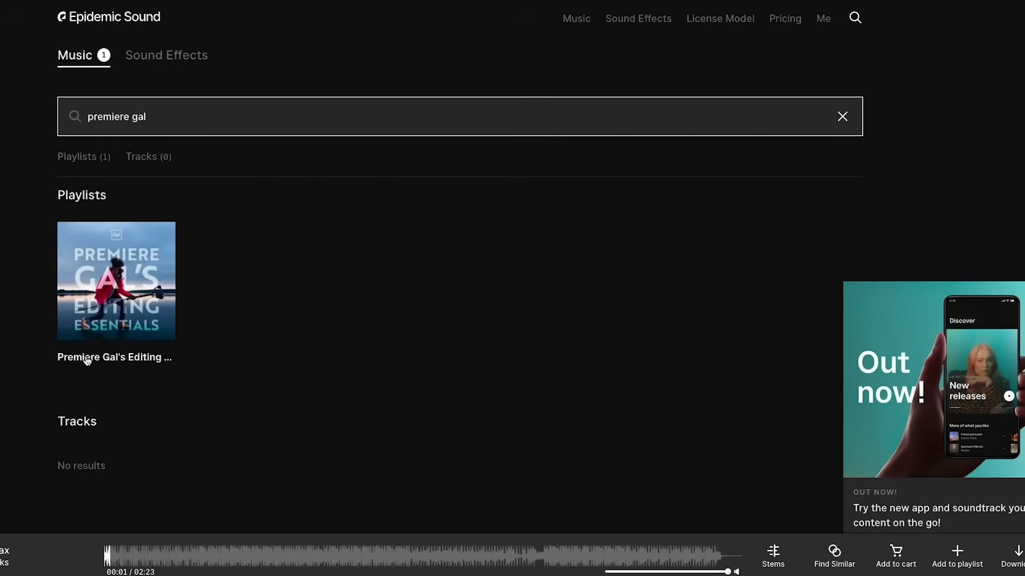
{"action": "left_click", "coordinate": [86, 358]}
{"action": "scroll", "coordinate": [264, 349], "scroll_direction": "down", "scroll_amount": 2}
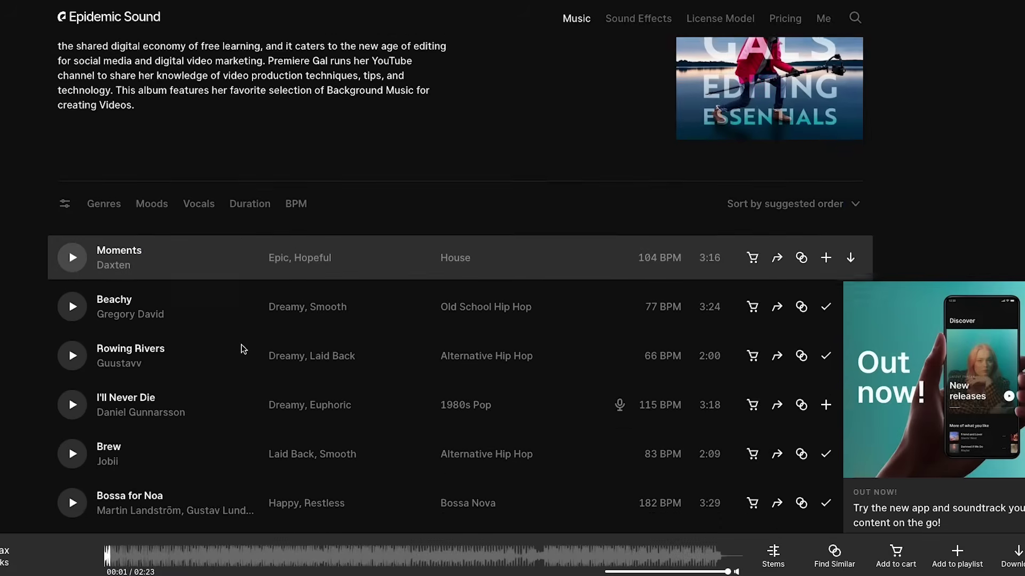
{"action": "scroll", "coordinate": [751, 322], "scroll_direction": "down", "scroll_amount": 2}
{"action": "scroll", "coordinate": [751, 323], "scroll_direction": "down", "scroll_amount": 2}
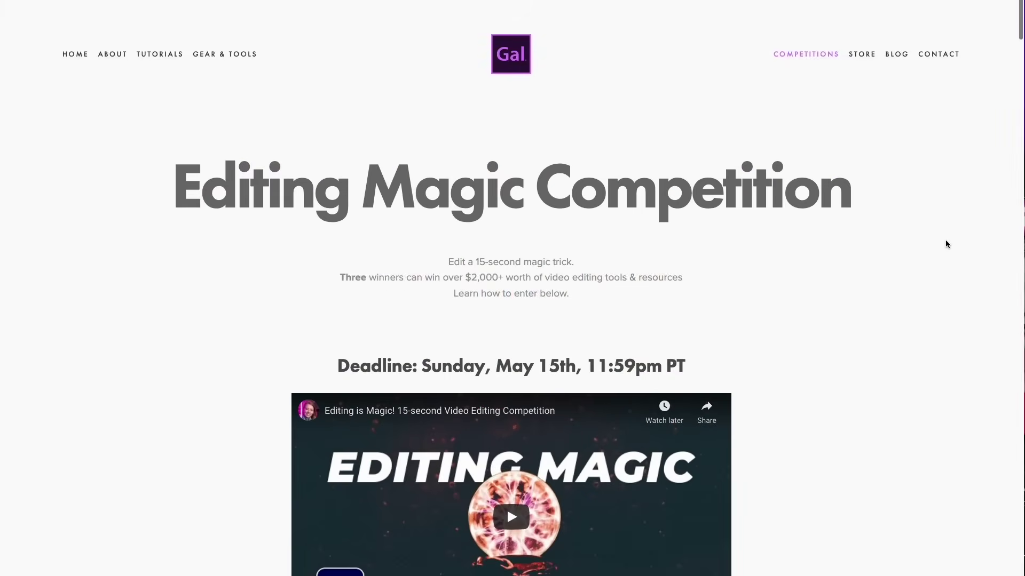
{"action": "scroll", "coordinate": [946, 244], "scroll_direction": "down", "scroll_amount": 1}
{"action": "scroll", "coordinate": [946, 243], "scroll_direction": "down", "scroll_amount": 1}
{"action": "scroll", "coordinate": [946, 243], "scroll_direction": "down", "scroll_amount": 1}
{"action": "scroll", "coordinate": [945, 243], "scroll_direction": "down", "scroll_amount": 1}
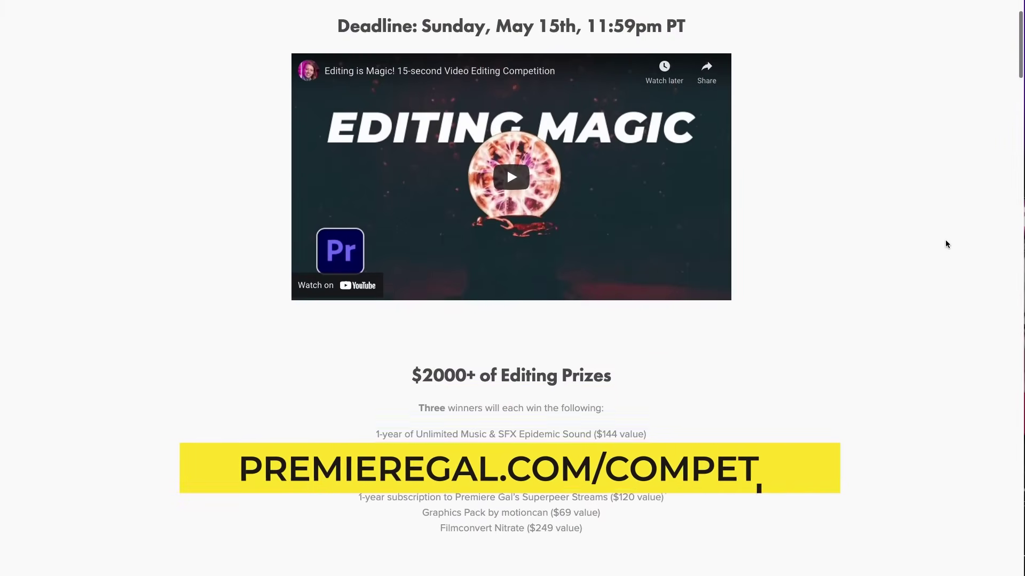
{"action": "scroll", "coordinate": [945, 243], "scroll_direction": "down", "scroll_amount": 1}
{"action": "scroll", "coordinate": [946, 244], "scroll_direction": "down", "scroll_amount": 1}
{"action": "scroll", "coordinate": [945, 244], "scroll_direction": "down", "scroll_amount": 1}
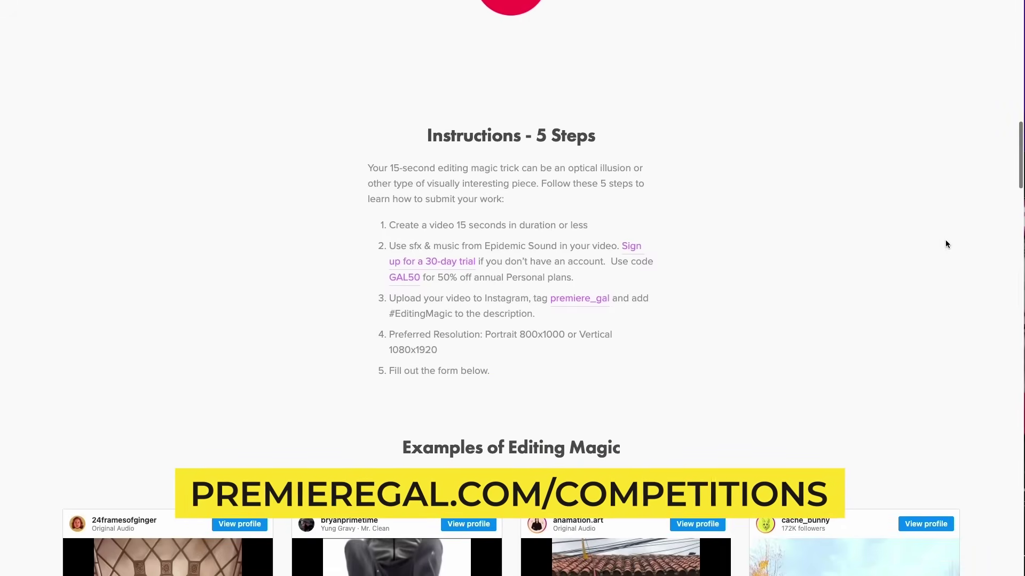
{"action": "scroll", "coordinate": [945, 243], "scroll_direction": "down", "scroll_amount": 2}
{"action": "scroll", "coordinate": [945, 243], "scroll_direction": "down", "scroll_amount": 4}
{"action": "scroll", "coordinate": [945, 240], "scroll_direction": "down", "scroll_amount": 1}
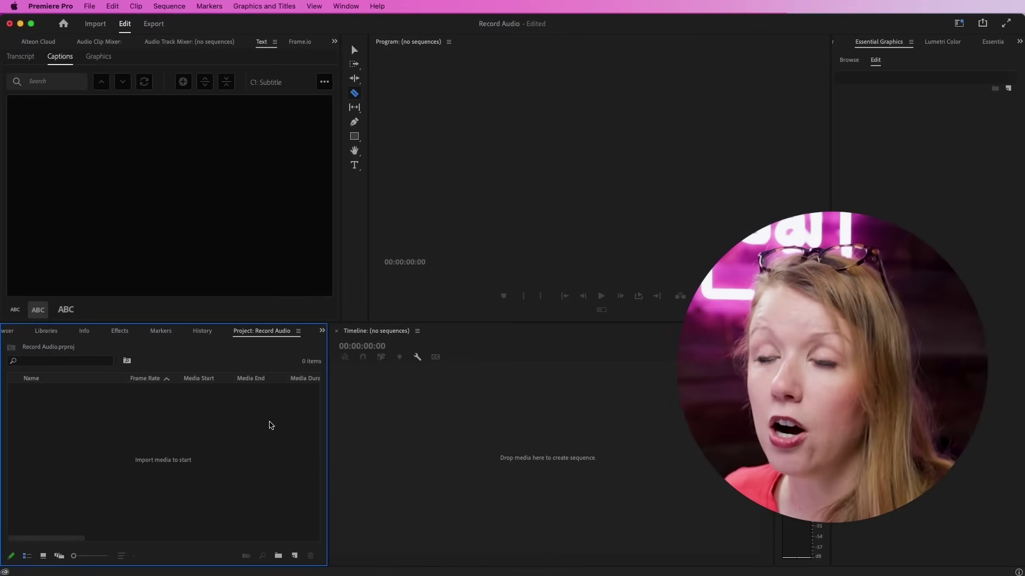
Step: Set Audio Hardware Default Input to RØDE NT-USB Mini, accept the warning, and save
{"action": "left_click", "coordinate": [50, 6]}
{"action": "mouse_move", "coordinate": [88, 78]}
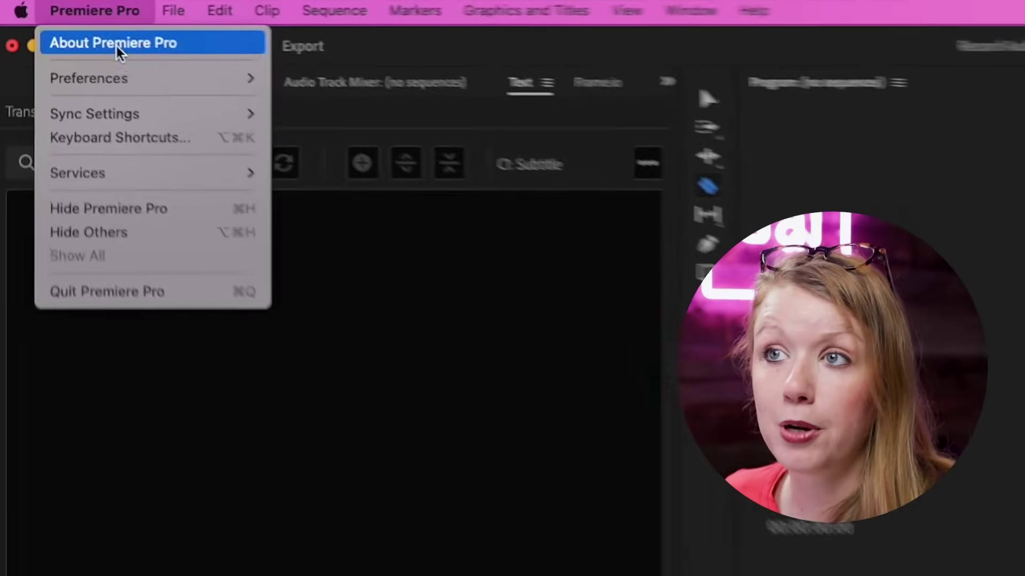
{"action": "left_click", "coordinate": [412, 163]}
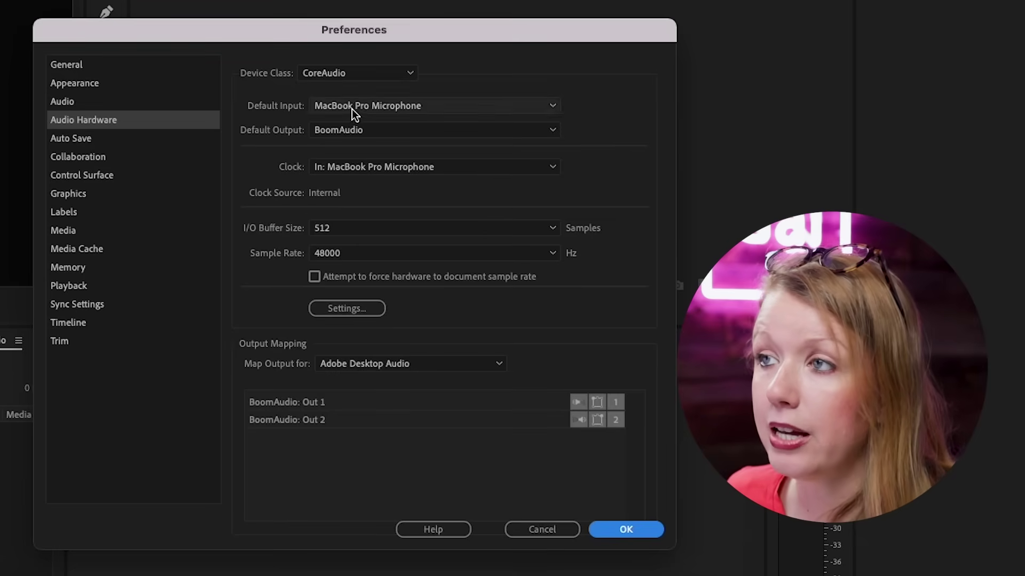
{"action": "left_click", "coordinate": [352, 109]}
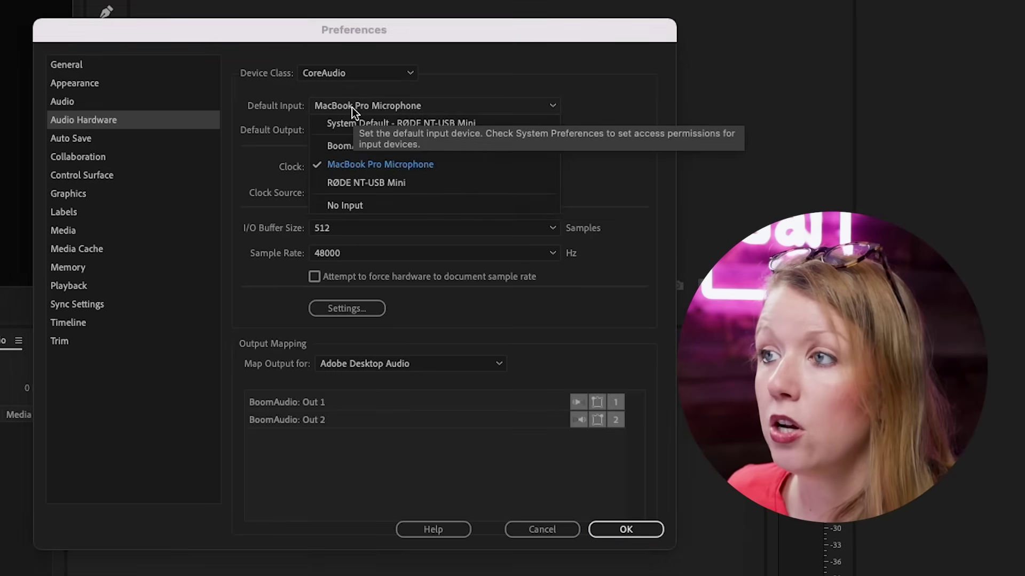
{"action": "left_click", "coordinate": [471, 189]}
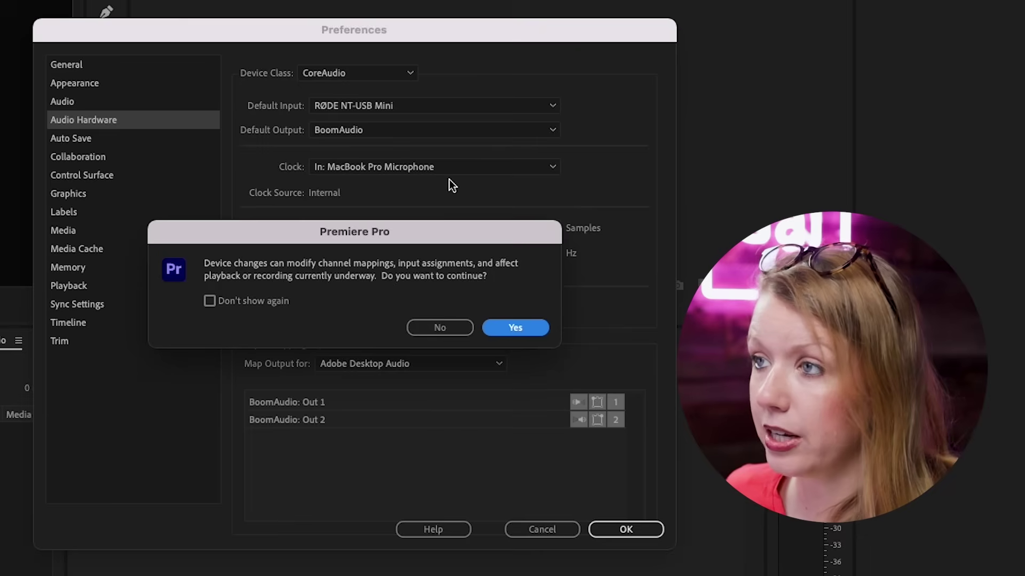
{"action": "left_click", "coordinate": [521, 328]}
{"action": "left_click", "coordinate": [632, 531]}
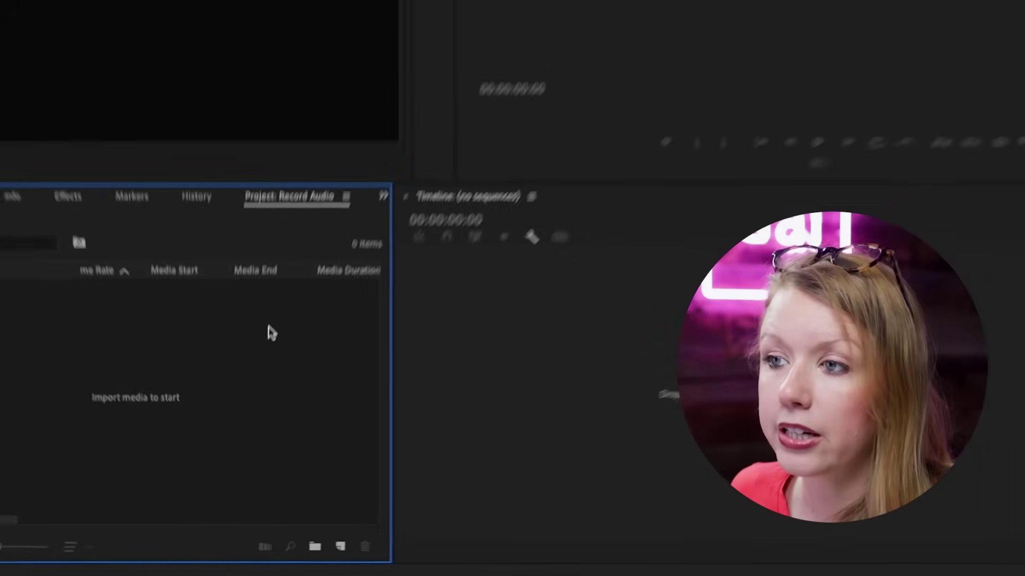
Step: Create a Digital SLR 1080p24 sequence named Sequence 02 from the Project panel
{"action": "right_click", "coordinate": [270, 284]}
{"action": "mouse_move", "coordinate": [312, 376]}
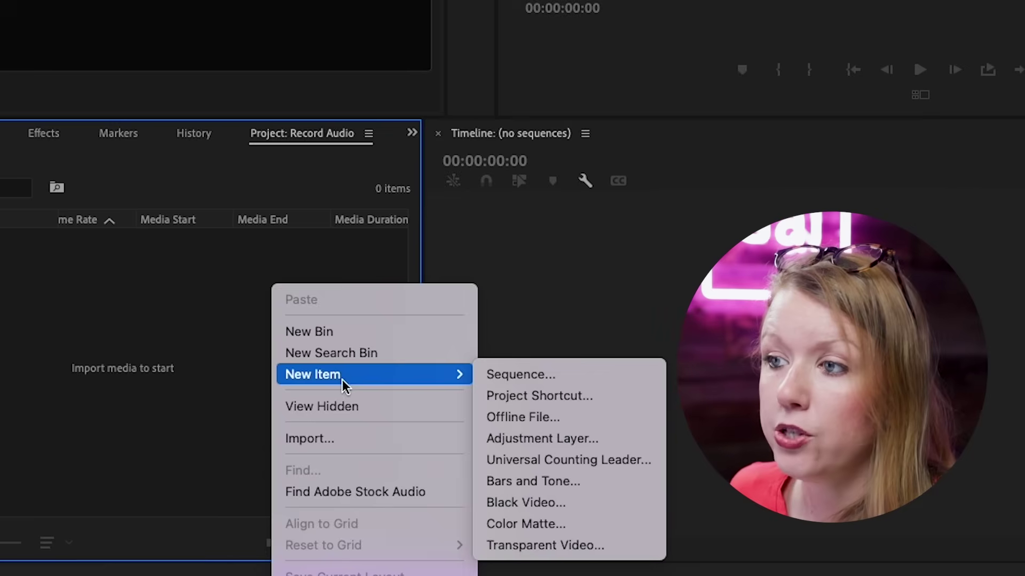
{"action": "left_click", "coordinate": [520, 376]}
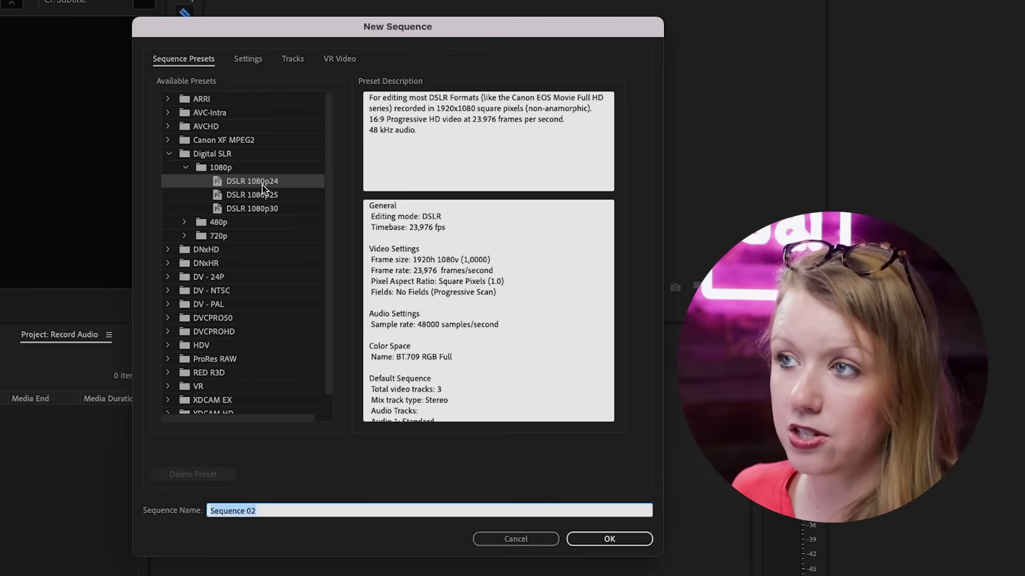
{"action": "left_click", "coordinate": [624, 542]}
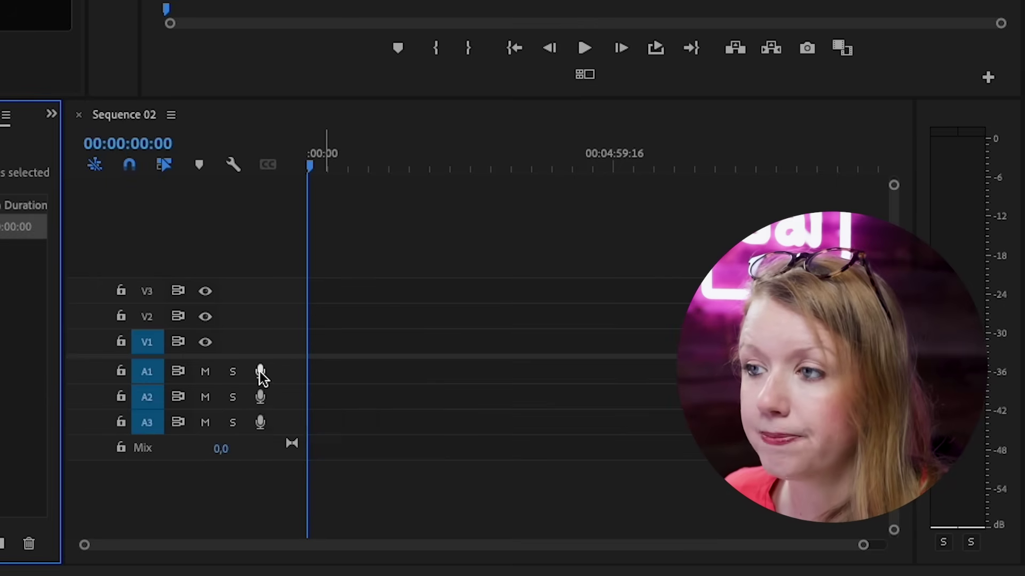
Step: Record a voice-over on track A1 with the Voice-over record button, then stop it
{"action": "left_click", "coordinate": [260, 373]}
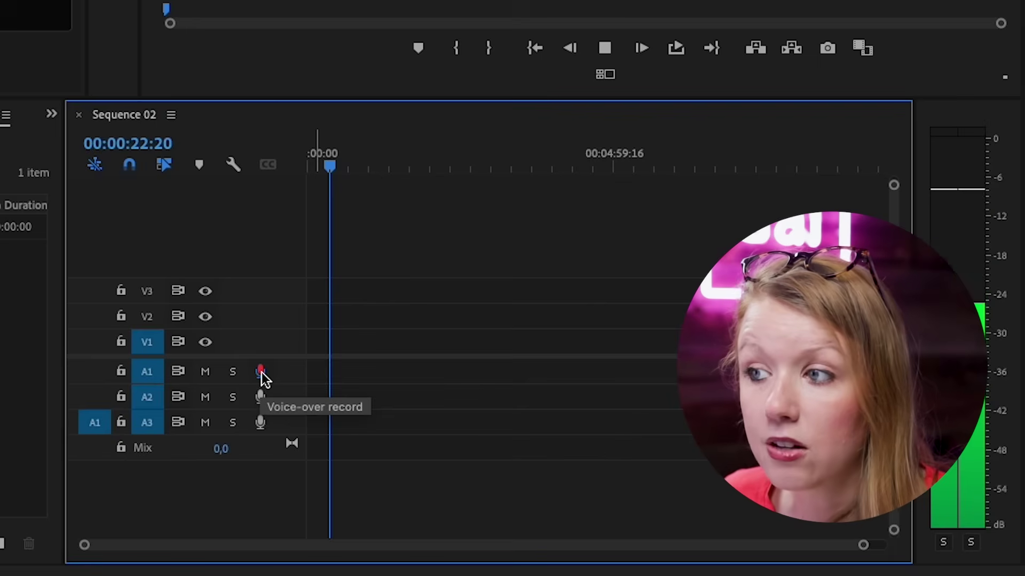
{"action": "left_click", "coordinate": [260, 372]}
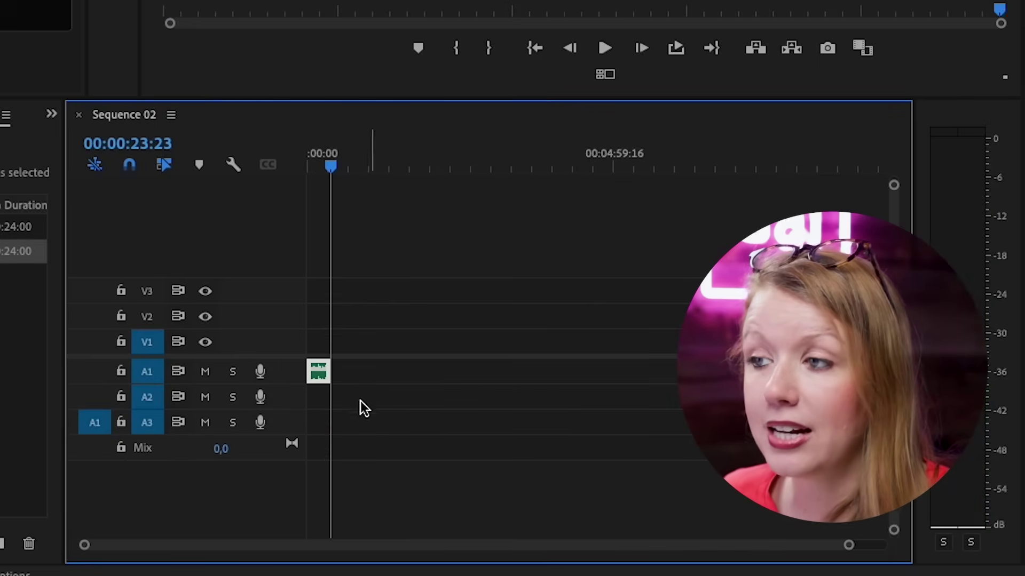
{"action": "left_click_drag", "start_coordinate": [86, 549], "coordinate": [304, 549]}
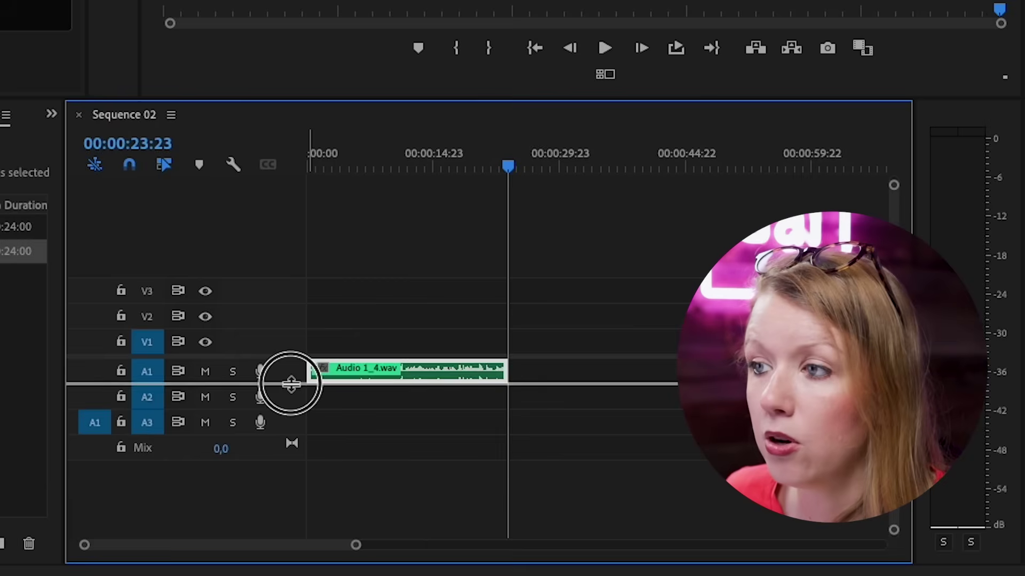
{"action": "left_click_drag", "start_coordinate": [291, 384], "coordinate": [288, 440]}
{"action": "left_click_drag", "start_coordinate": [356, 545], "coordinate": [295, 545]}
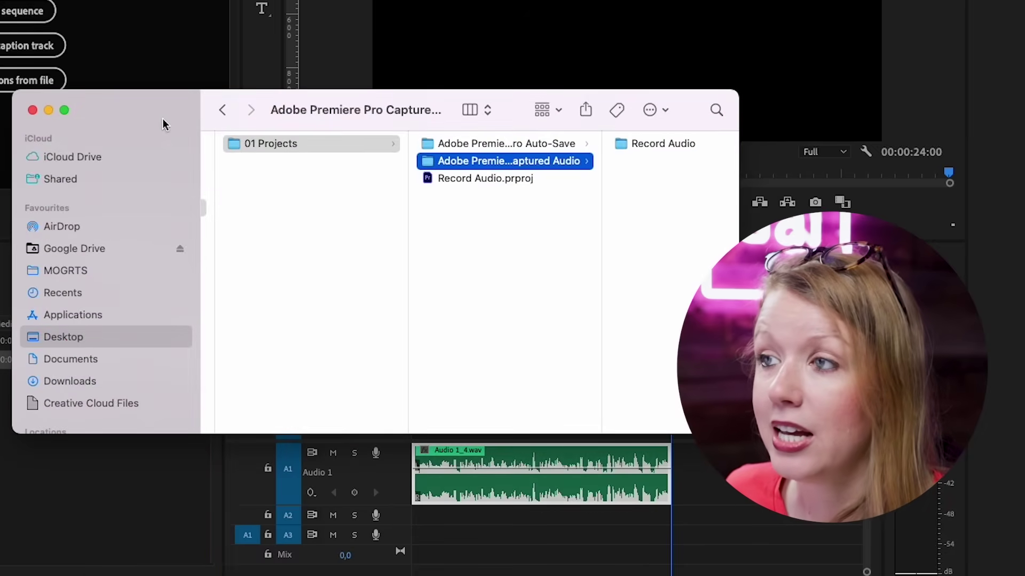
Step: Browse 01 Projects to Adobe Premiere Pro Captured Audio, then its Record Audio subfolder
{"action": "left_click", "coordinate": [515, 180]}
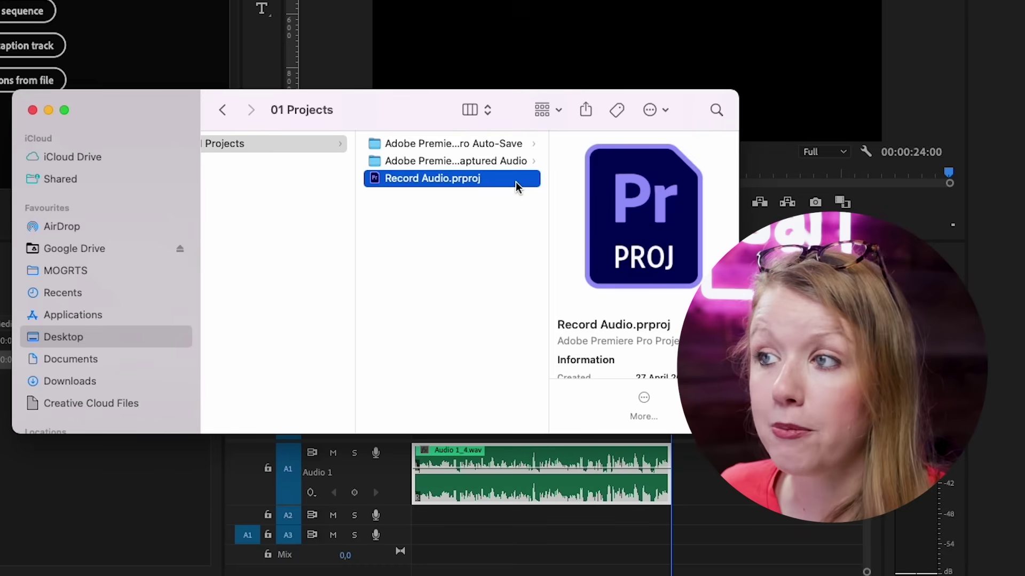
{"action": "left_click", "coordinate": [480, 162]}
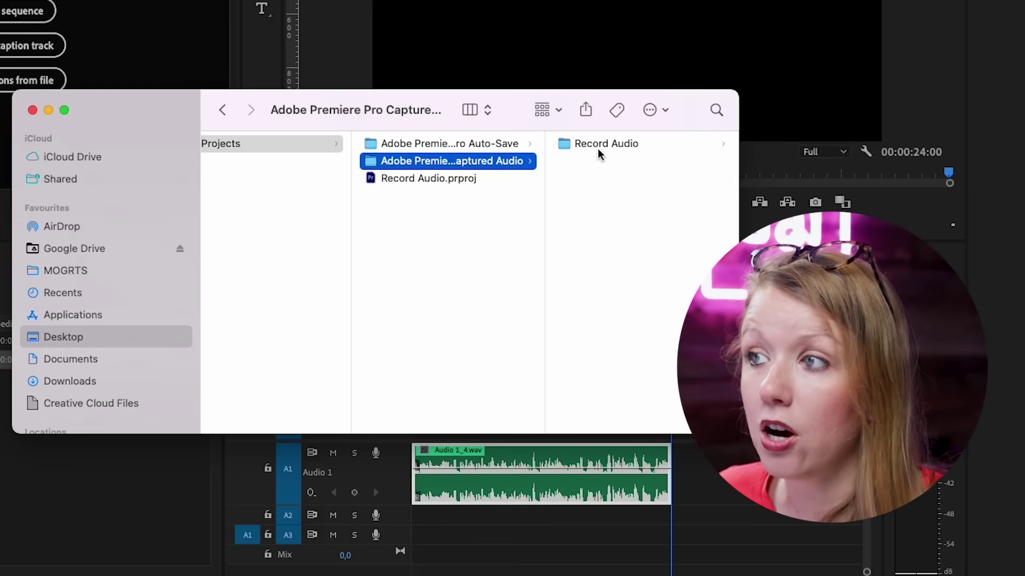
{"action": "left_click", "coordinate": [602, 143]}
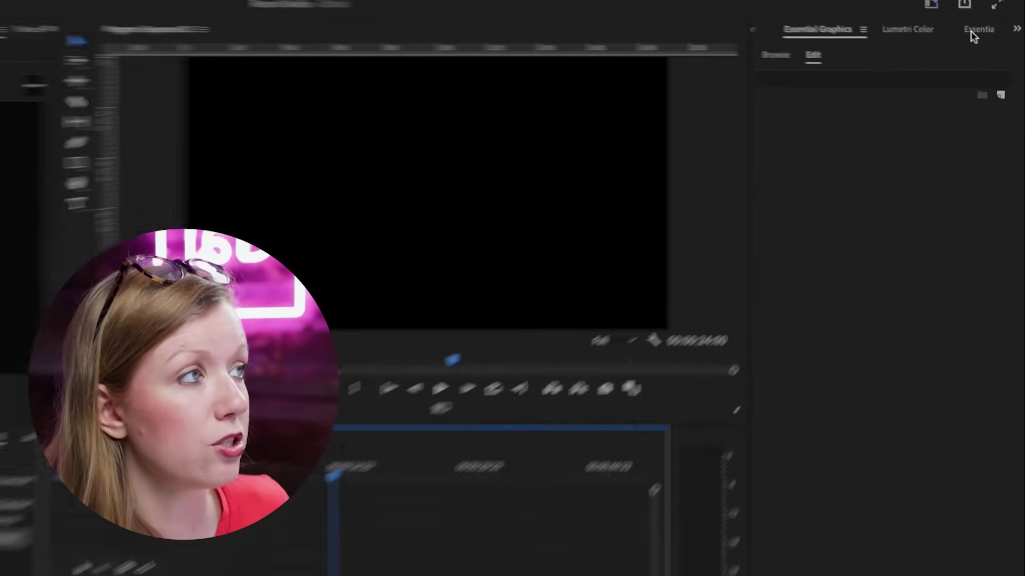
Step: In Essential Sound, mark Audio 1_4.wav as Dialogue and Auto-Match its loudness to -23 LUFS
{"action": "left_click", "coordinate": [992, 42]}
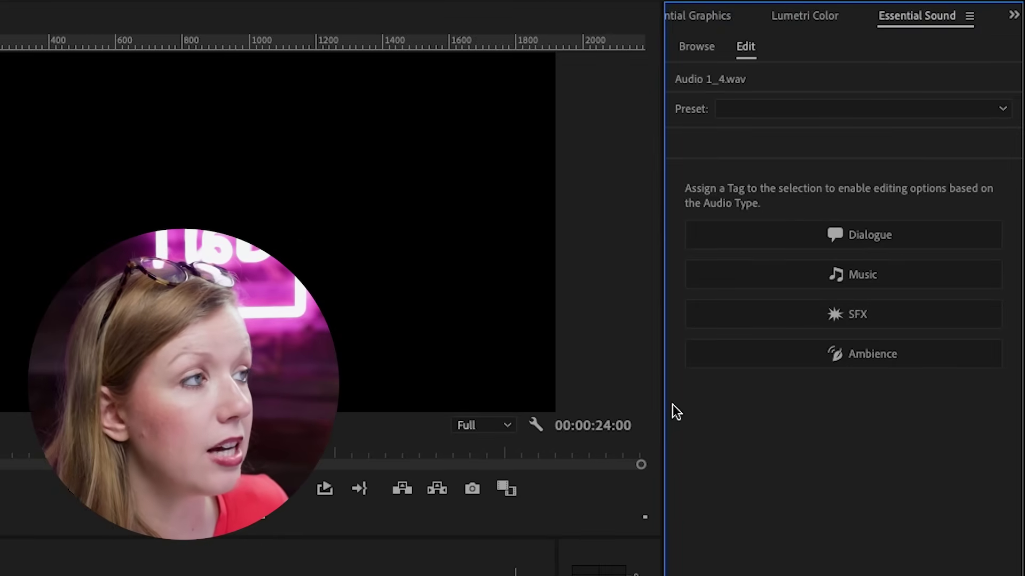
{"action": "left_click", "coordinate": [883, 238]}
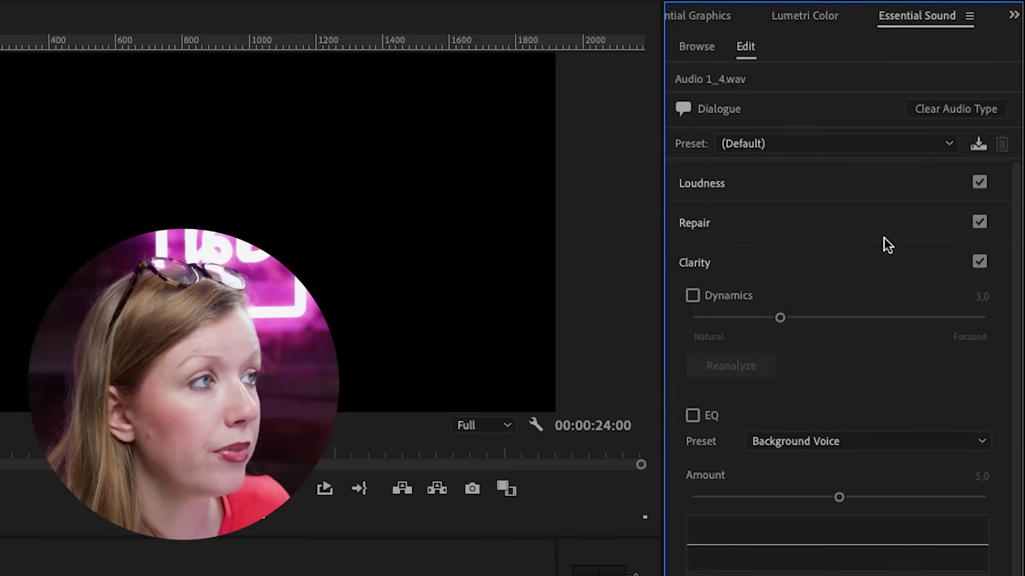
{"action": "left_click", "coordinate": [789, 183]}
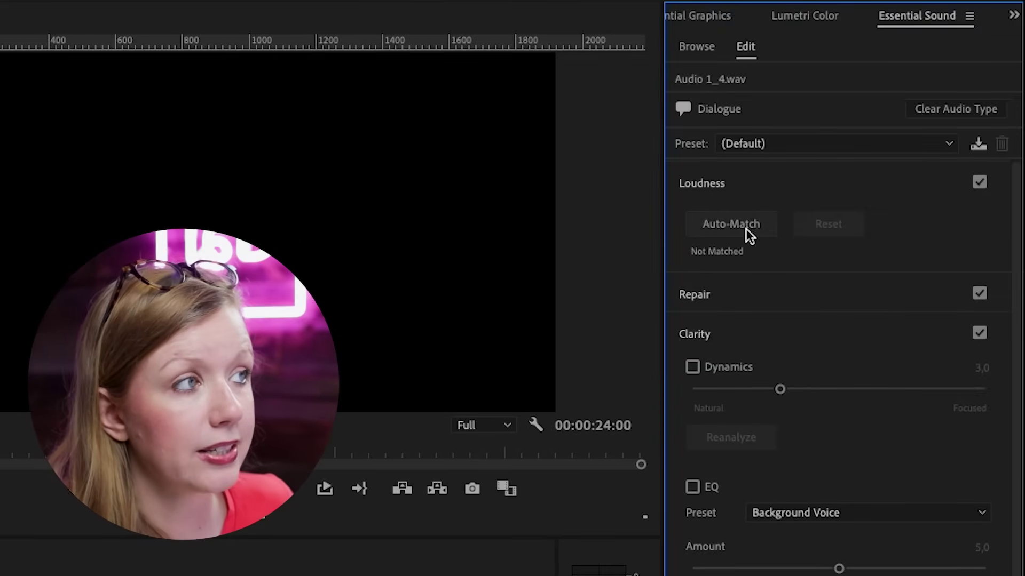
{"action": "left_click", "coordinate": [746, 229]}
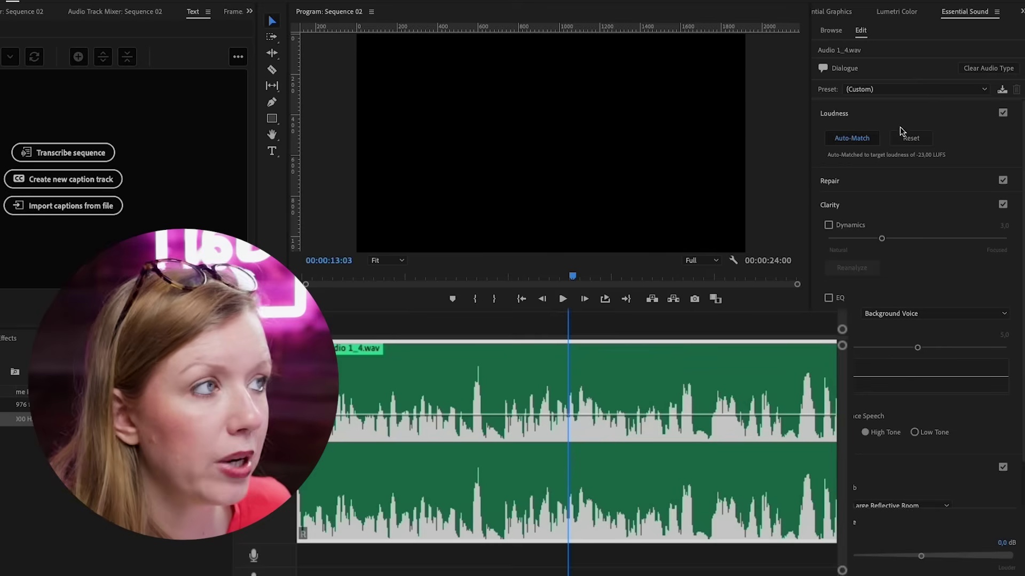
{"action": "left_click", "coordinate": [853, 138]}
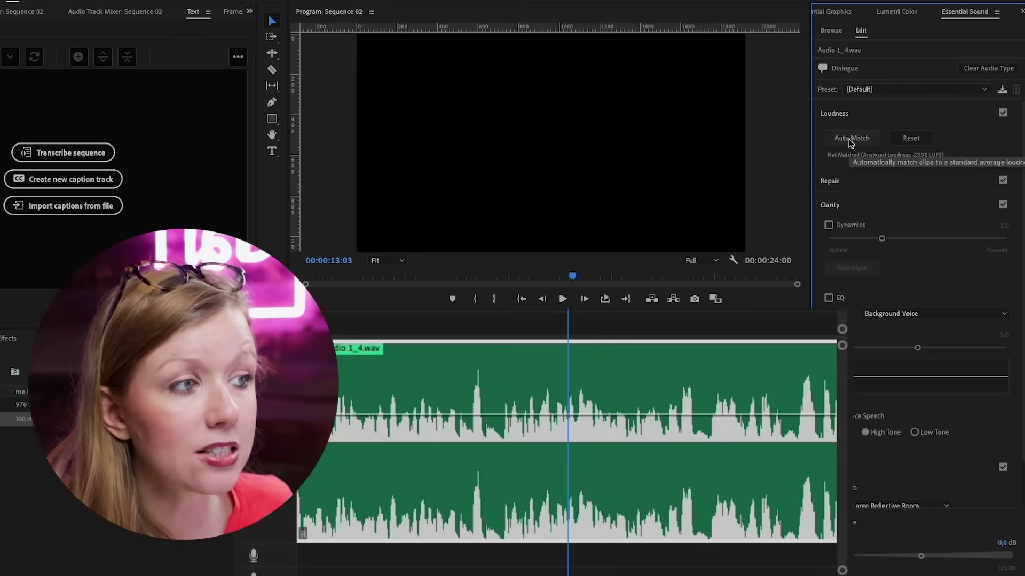
{"action": "left_click", "coordinate": [849, 139]}
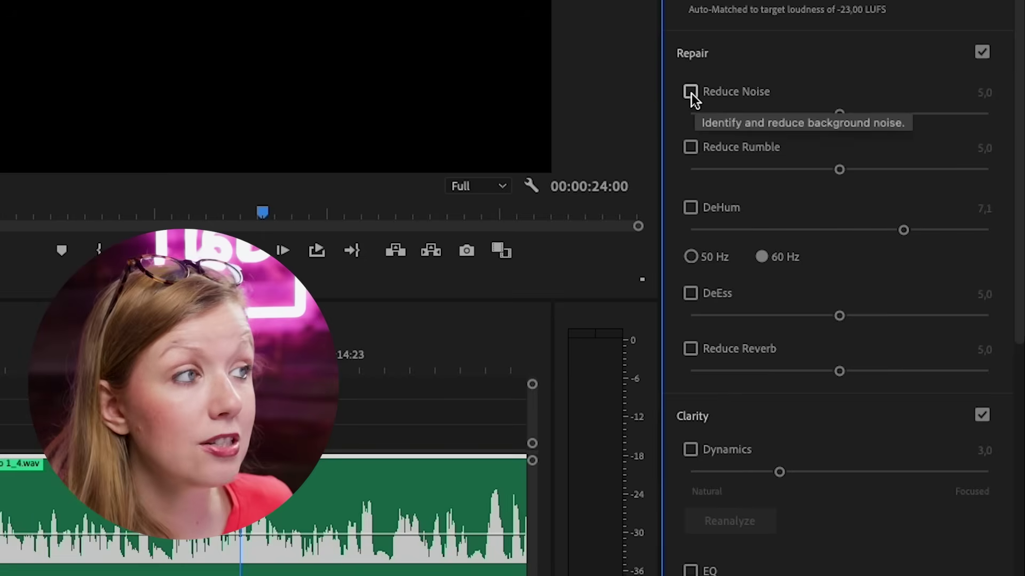
{"action": "left_click", "coordinate": [691, 94]}
{"action": "left_click", "coordinate": [703, 116]}
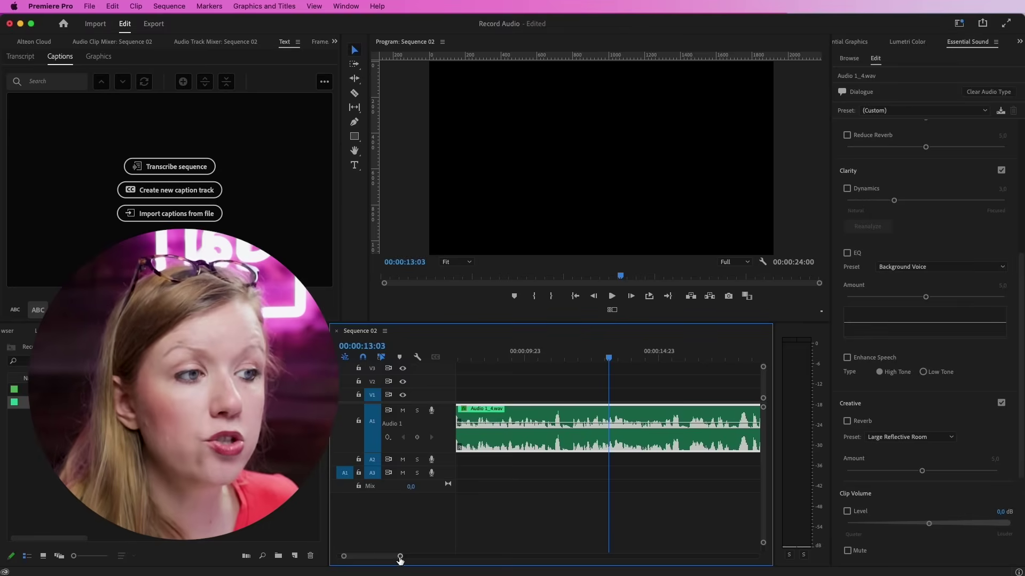
{"action": "left_click_drag", "start_coordinate": [399, 559], "coordinate": [445, 561]}
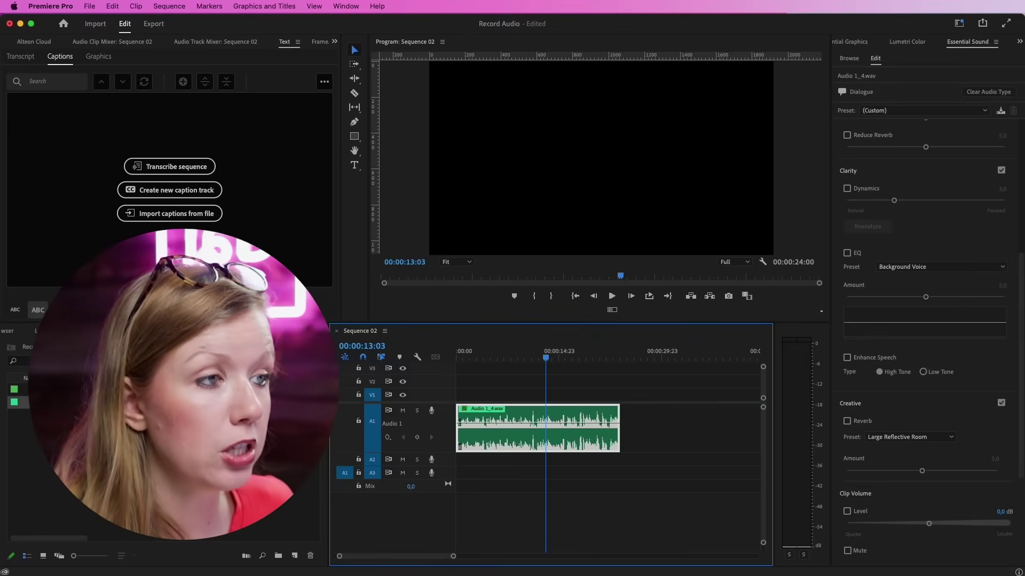
Step: Import ES_Poetic Wax - Dusty Decks.wav from Finder and place it on track A2
{"action": "left_click", "coordinate": [823, 564]}
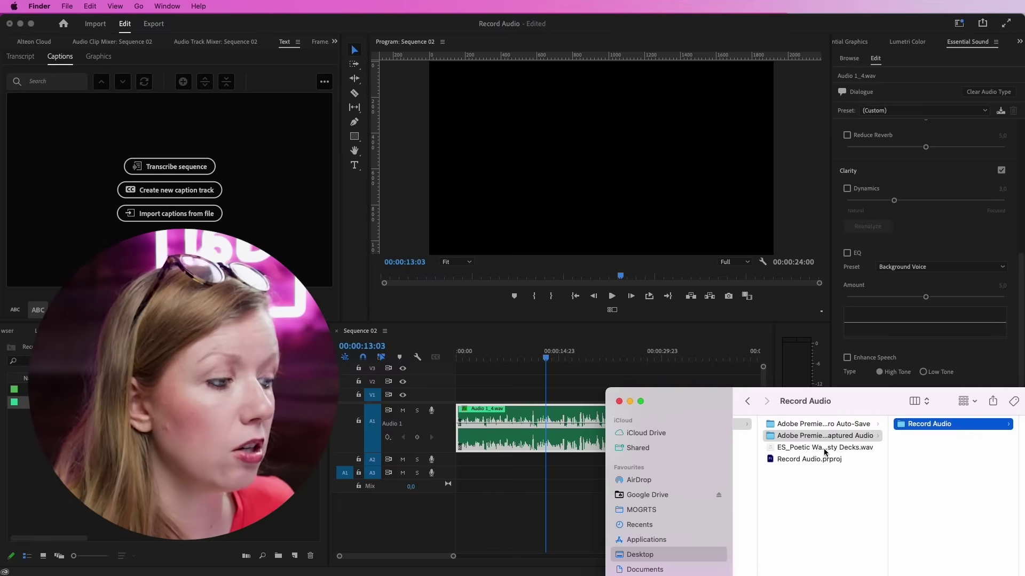
{"action": "left_click_drag", "start_coordinate": [824, 449], "coordinate": [193, 457]}
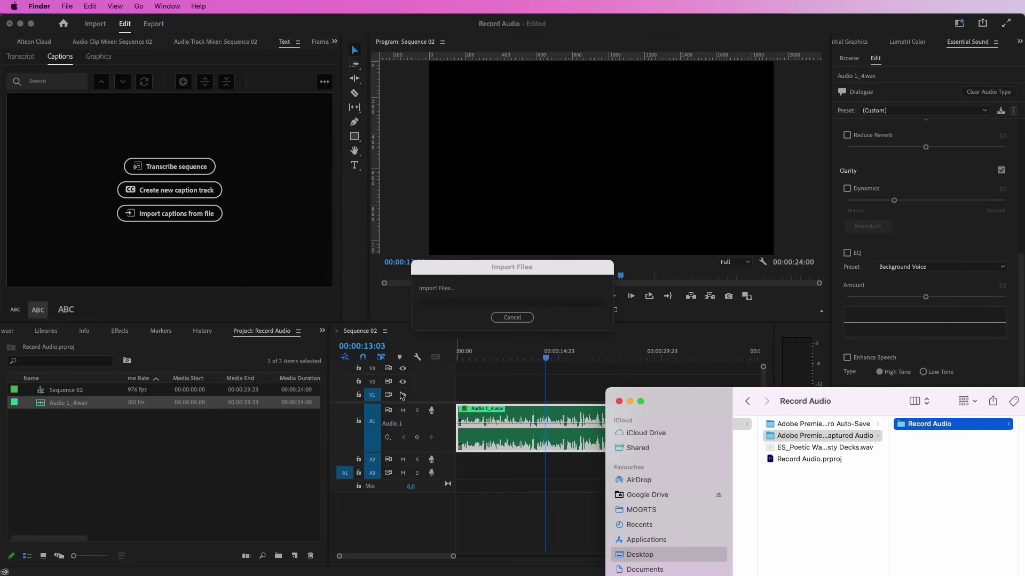
{"action": "left_click", "coordinate": [629, 402]}
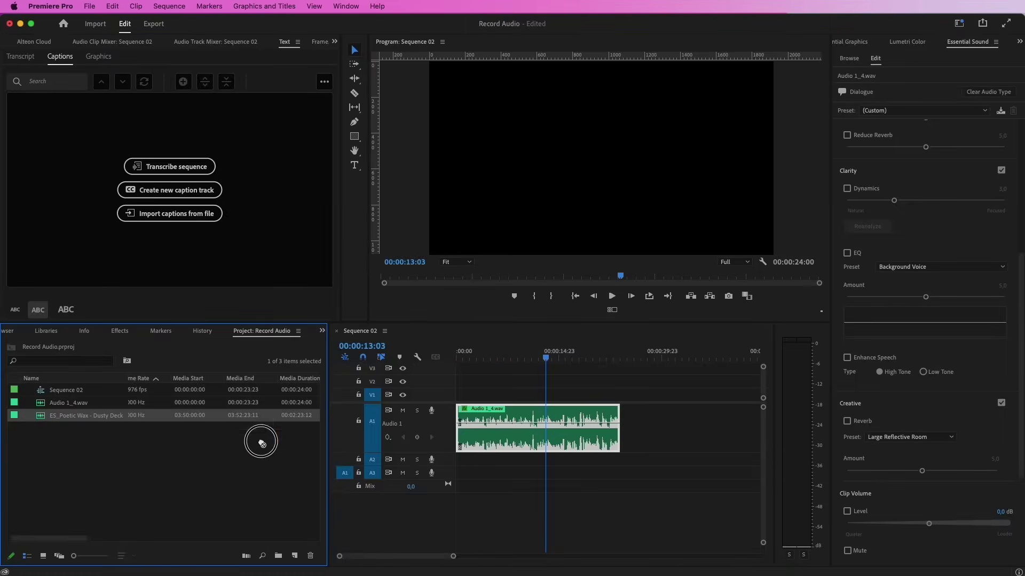
{"action": "left_click_drag", "start_coordinate": [261, 443], "coordinate": [437, 456]}
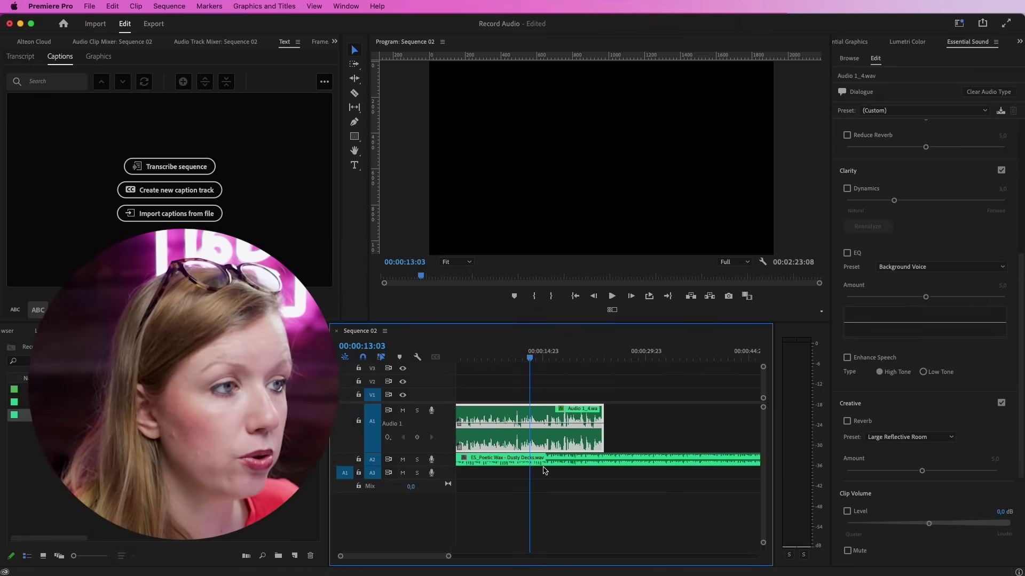
Step: Play Sequence 02 from the start to hear the music under the voice-over
{"action": "key", "text": "minus"}
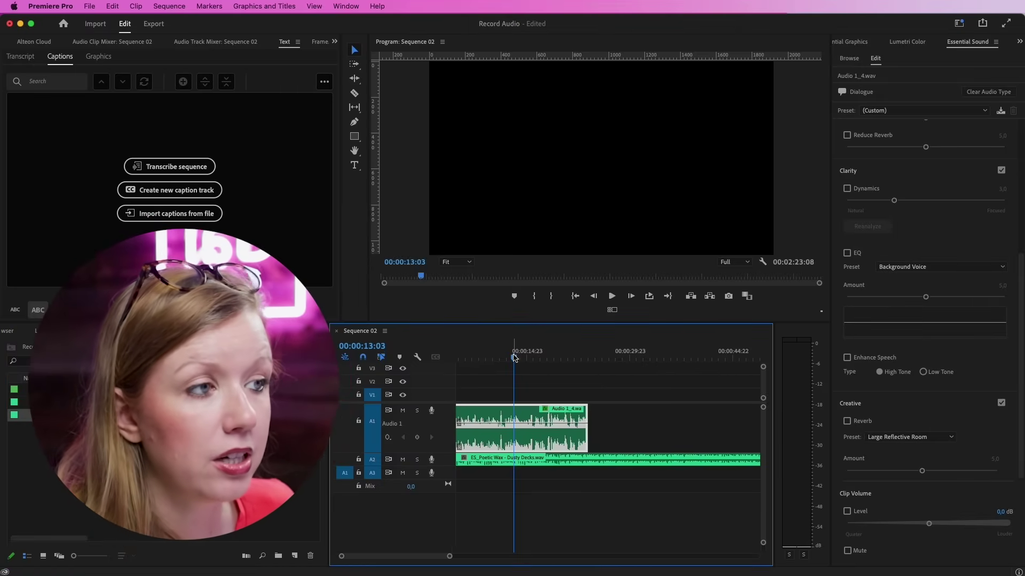
{"action": "key", "text": "Home"}
{"action": "key", "text": "space"}
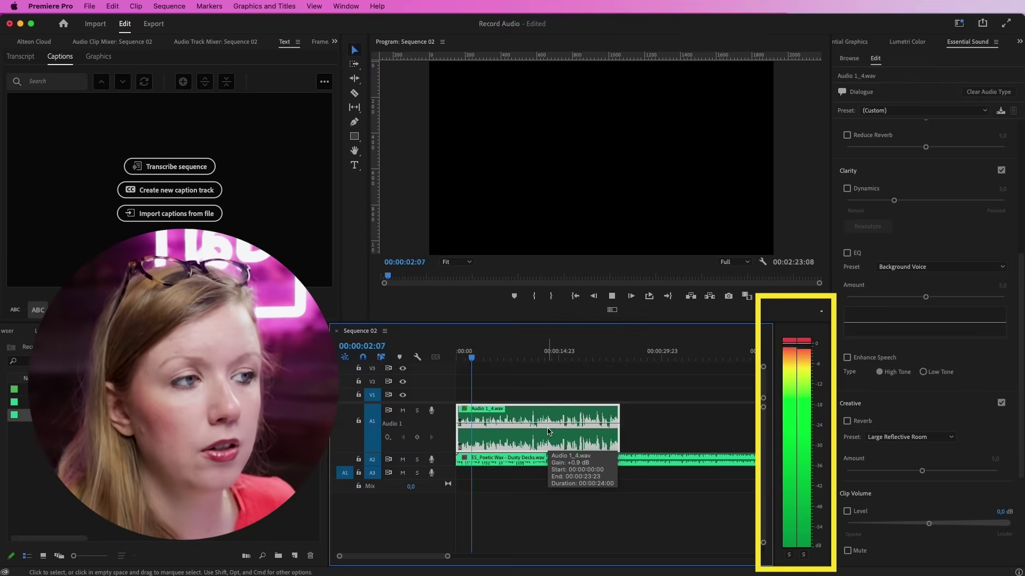
{"action": "key", "text": "space"}
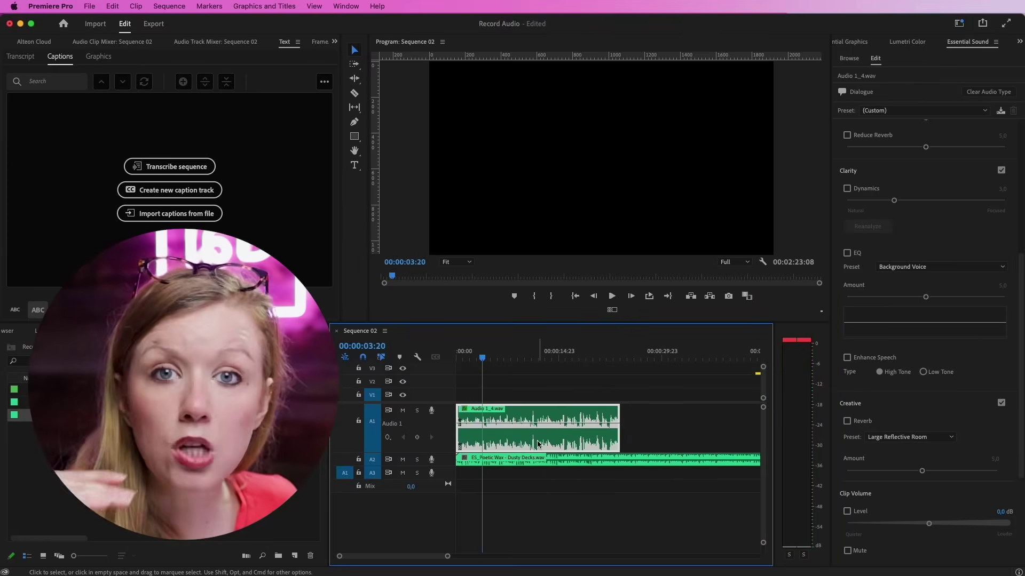
Step: Tag the Dusty Decks clip on a taller A2 as Music and auto-match it to -25 LUFS
{"action": "left_click", "coordinate": [531, 465]}
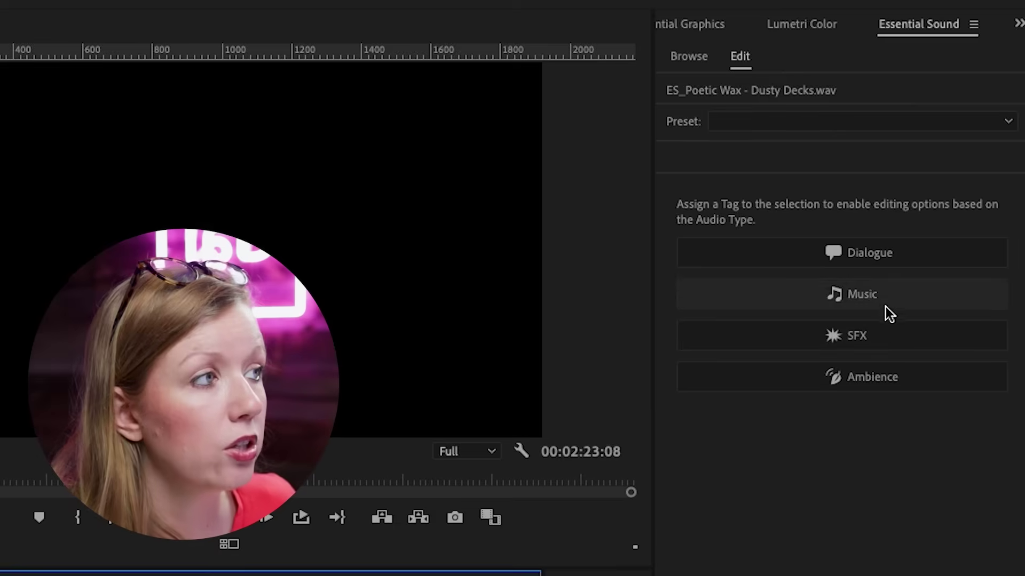
{"action": "left_click", "coordinate": [941, 182]}
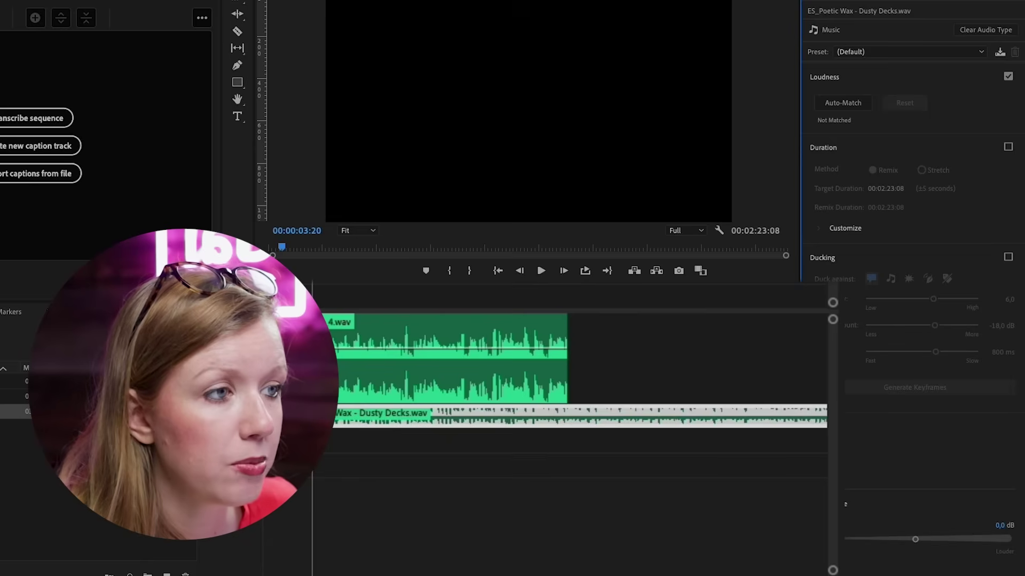
{"action": "left_click_drag", "start_coordinate": [240, 448], "coordinate": [240, 541]}
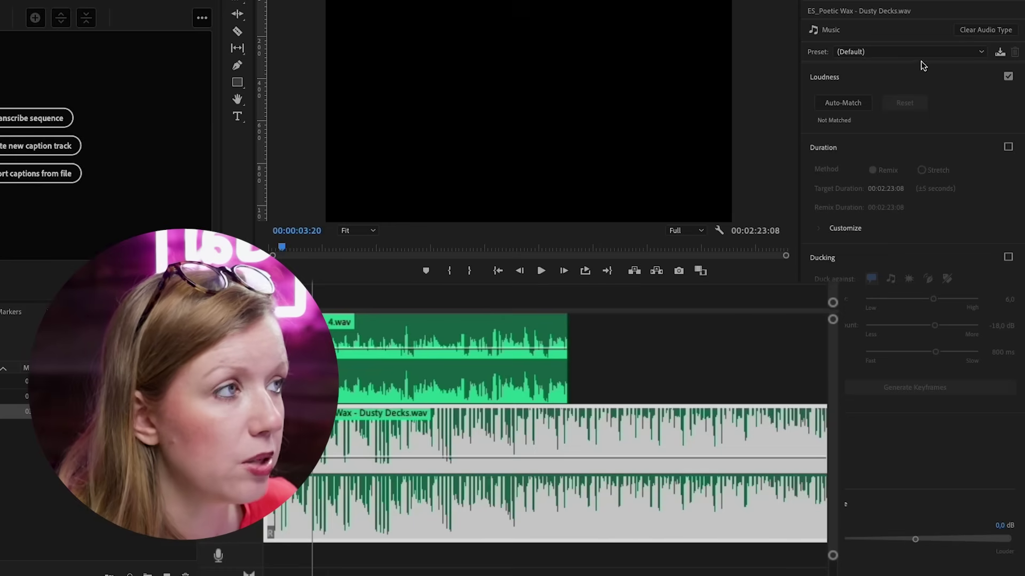
{"action": "left_click", "coordinate": [843, 102]}
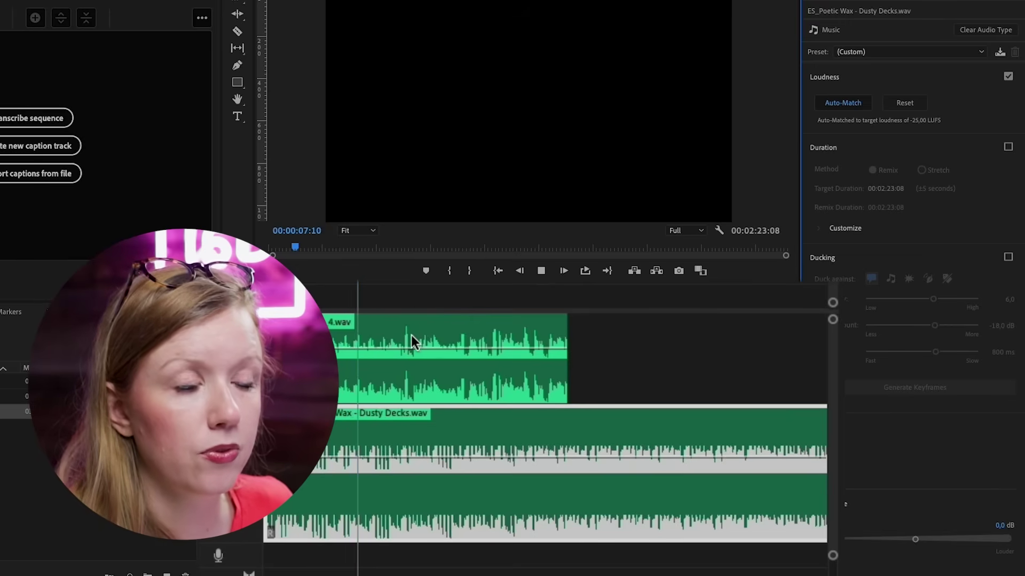
{"action": "key", "text": "space"}
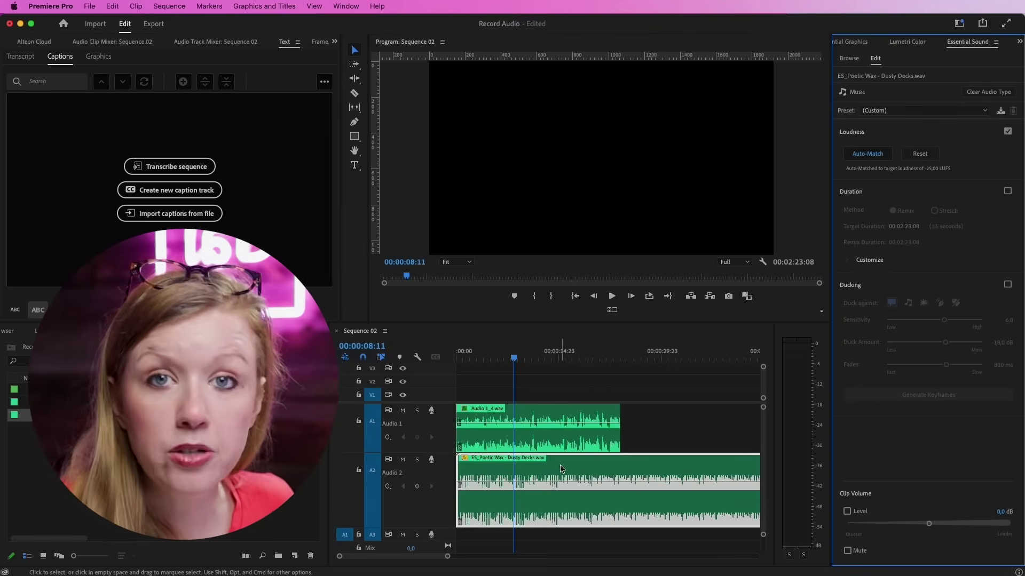
Step: Enable Clip Volume Level for the Dusty Decks clip and set it to -1.4 dB during playback
{"action": "left_click", "coordinate": [589, 467]}
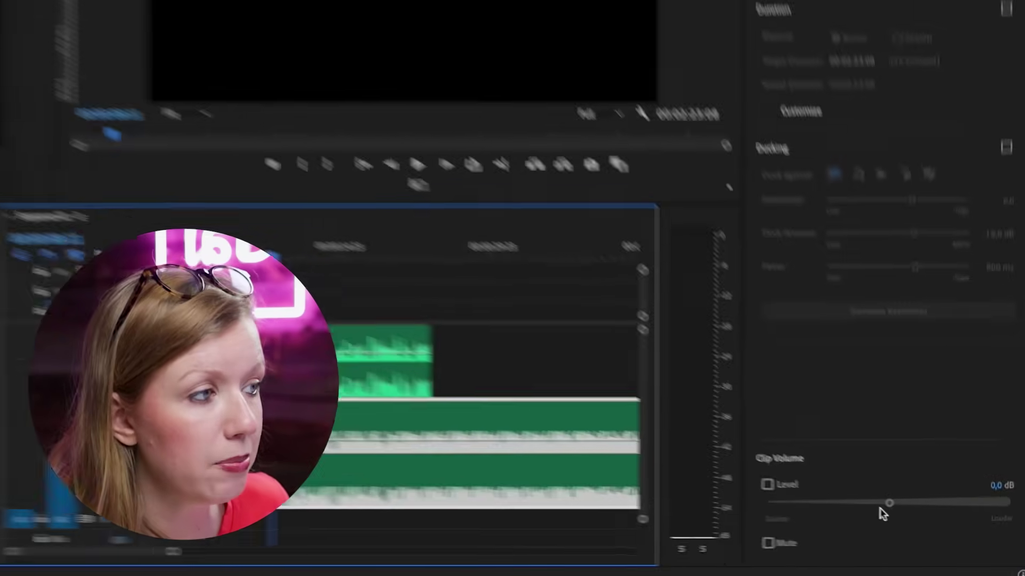
{"action": "left_click", "coordinate": [864, 492]}
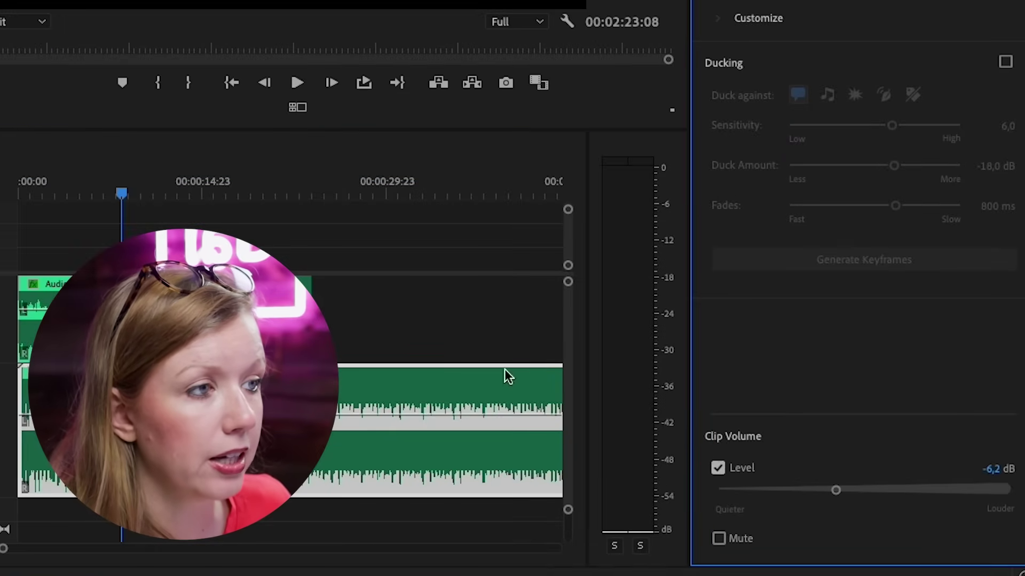
{"action": "key", "text": "space"}
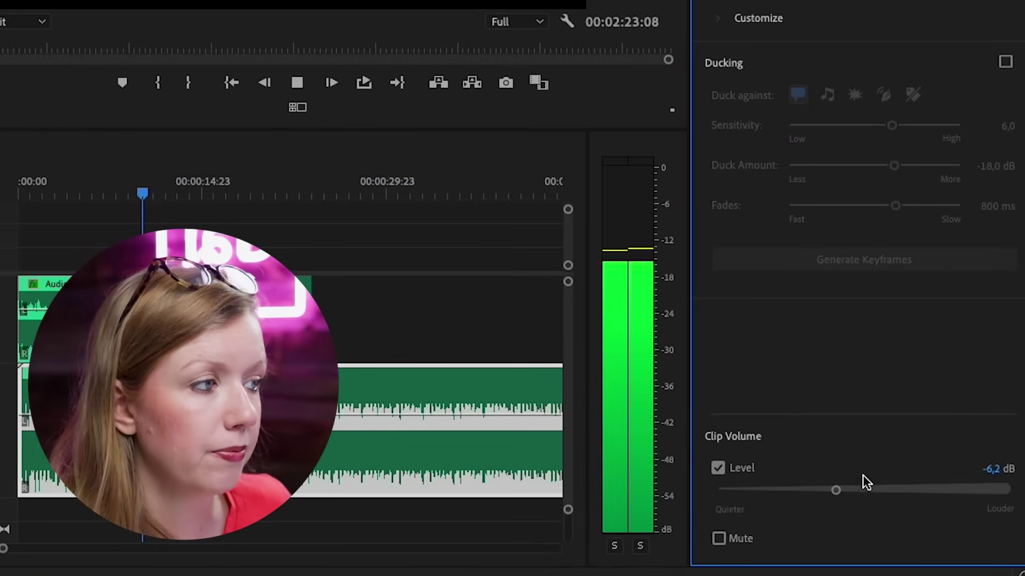
{"action": "left_click_drag", "start_coordinate": [850, 492], "coordinate": [859, 493]}
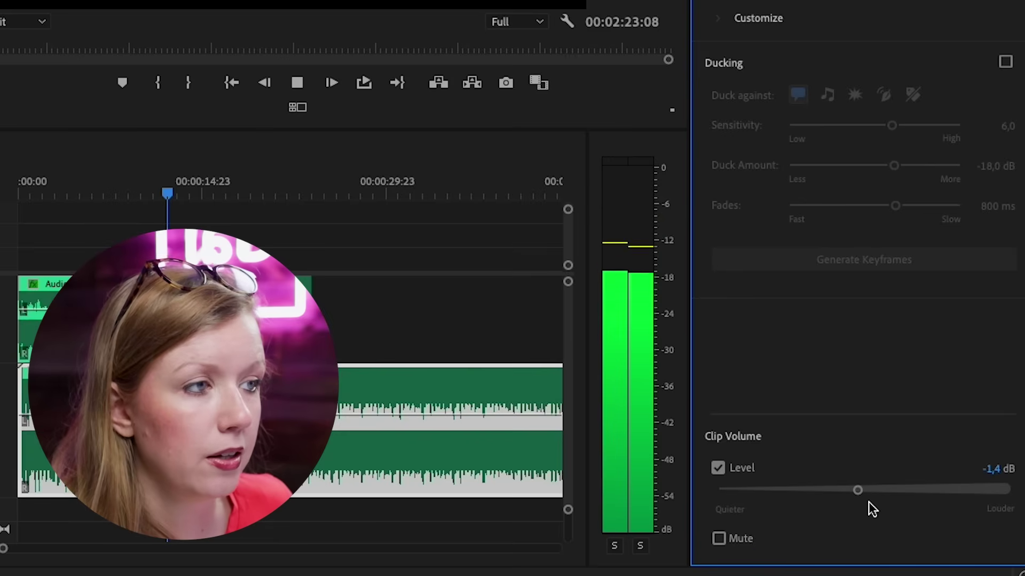
{"action": "key", "text": "space"}
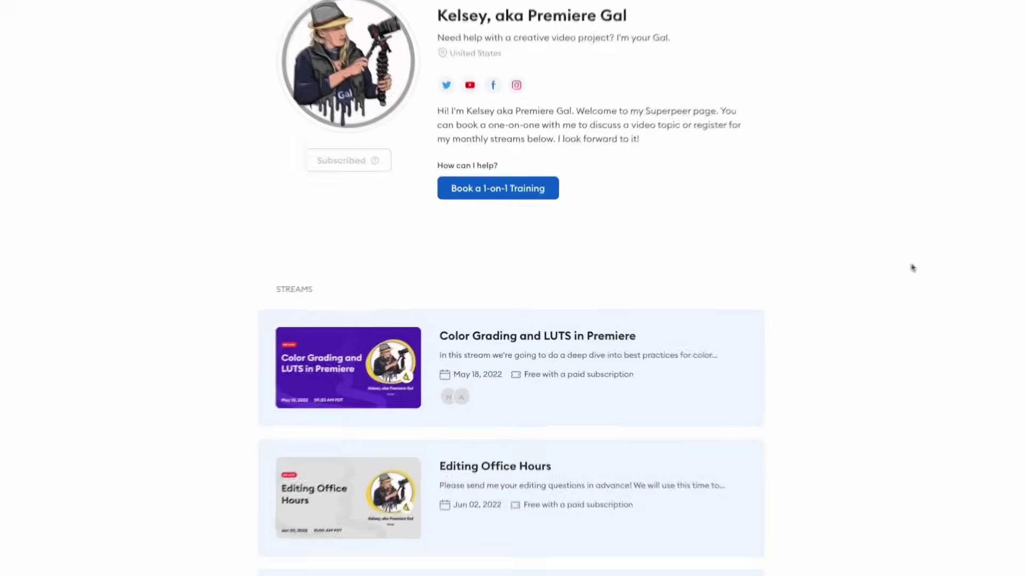
{"action": "scroll", "coordinate": [877, 269], "scroll_direction": "down", "scroll_amount": 1}
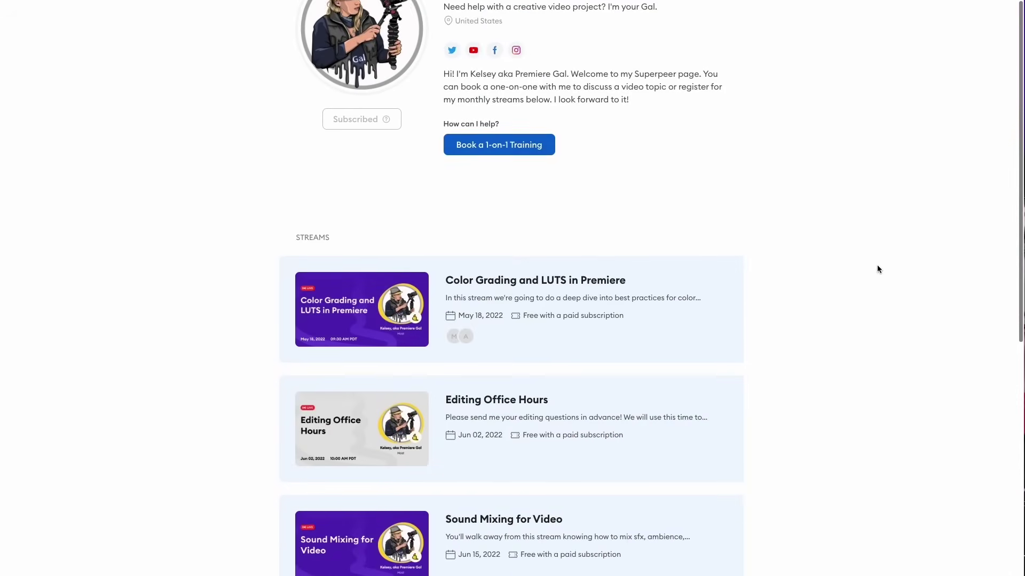
{"action": "scroll", "coordinate": [877, 269], "scroll_direction": "down", "scroll_amount": 2}
{"action": "scroll", "coordinate": [877, 269], "scroll_direction": "down", "scroll_amount": 1}
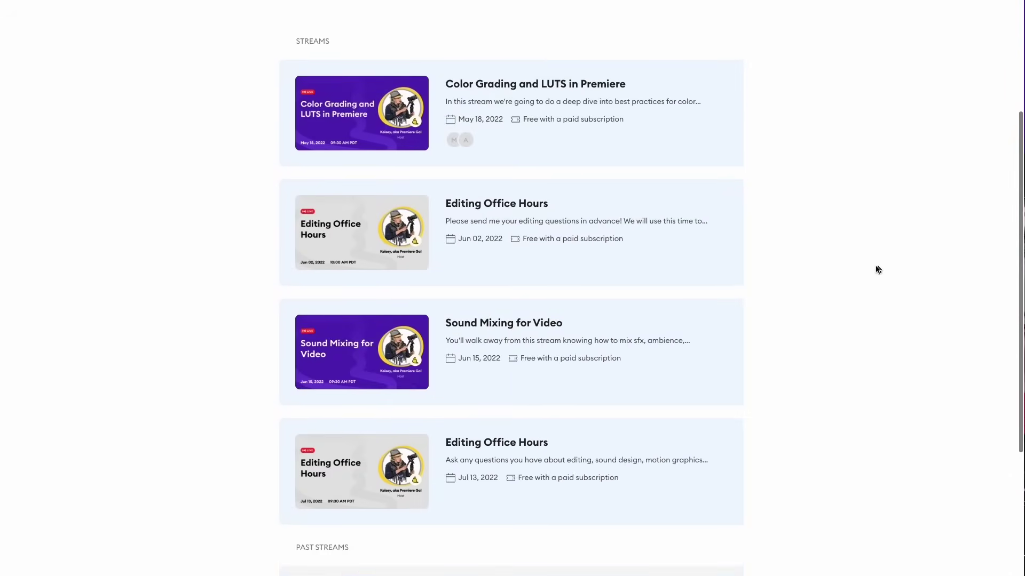
Step: Open the Sound Mixing for Video stream card on the Superpeer profile
{"action": "left_click", "coordinate": [551, 323]}
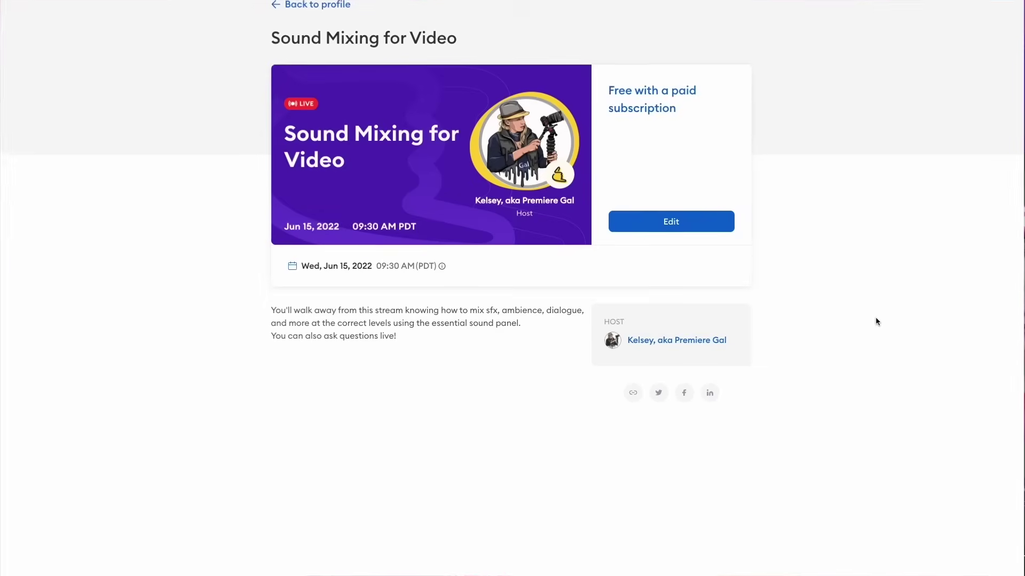